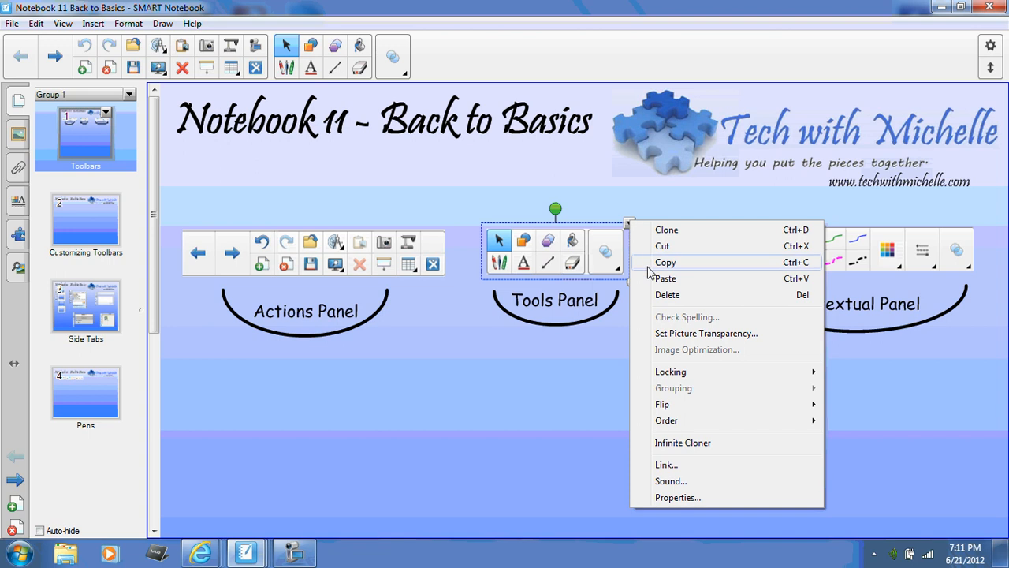
Set the Tools Panel picture to Unlock, try its transparency slider, and deselect the picture.
{"action": "mouse_move", "coordinate": [680, 373]}
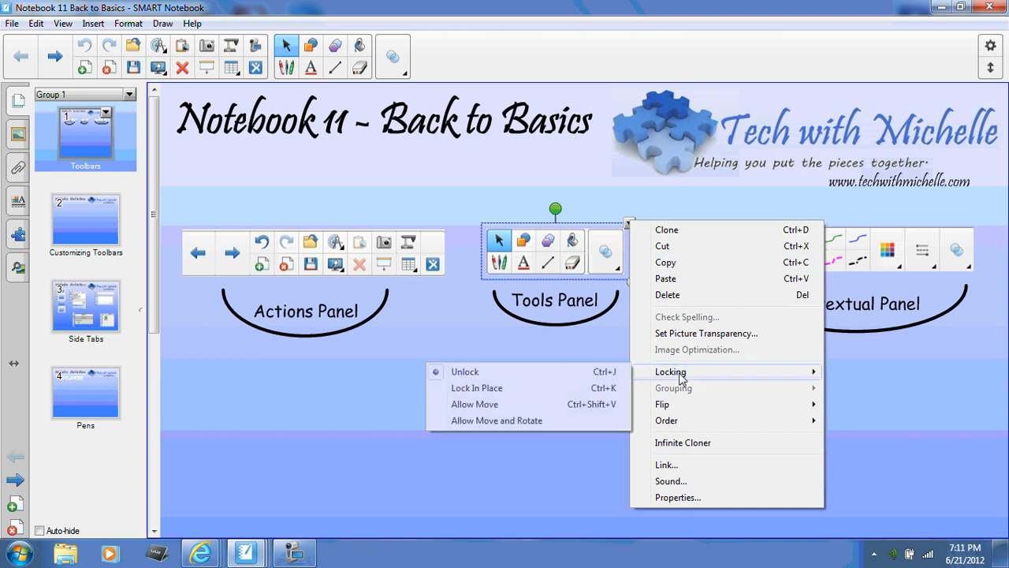
{"action": "left_click", "coordinate": [506, 371]}
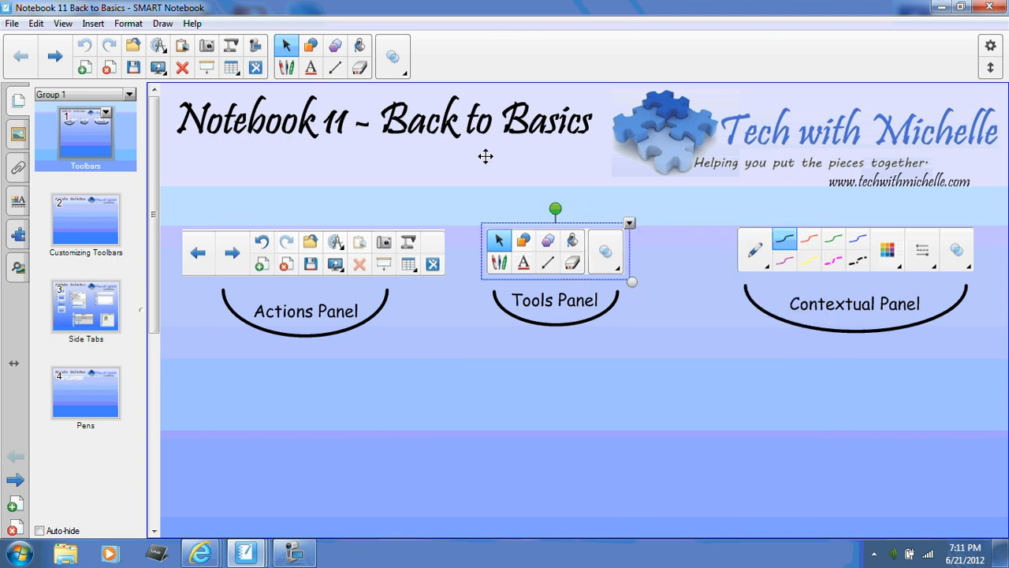
{"action": "left_click", "coordinate": [389, 62]}
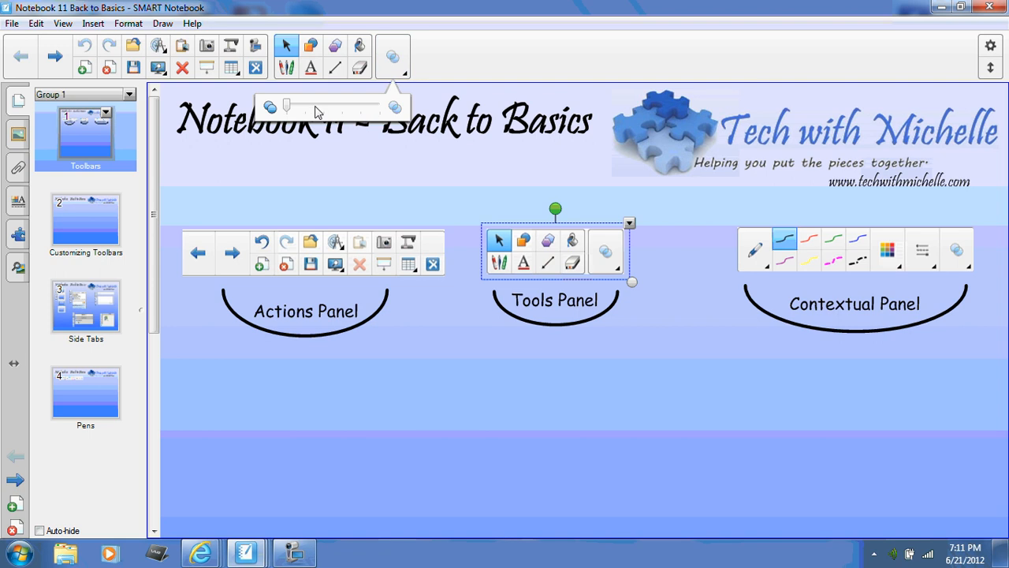
{"action": "mouse_move", "coordinate": [287, 107]}
{"action": "left_mouse_down"}
{"action": "mouse_move", "coordinate": [392, 110]}
{"action": "mouse_move", "coordinate": [288, 111]}
{"action": "left_mouse_up"}
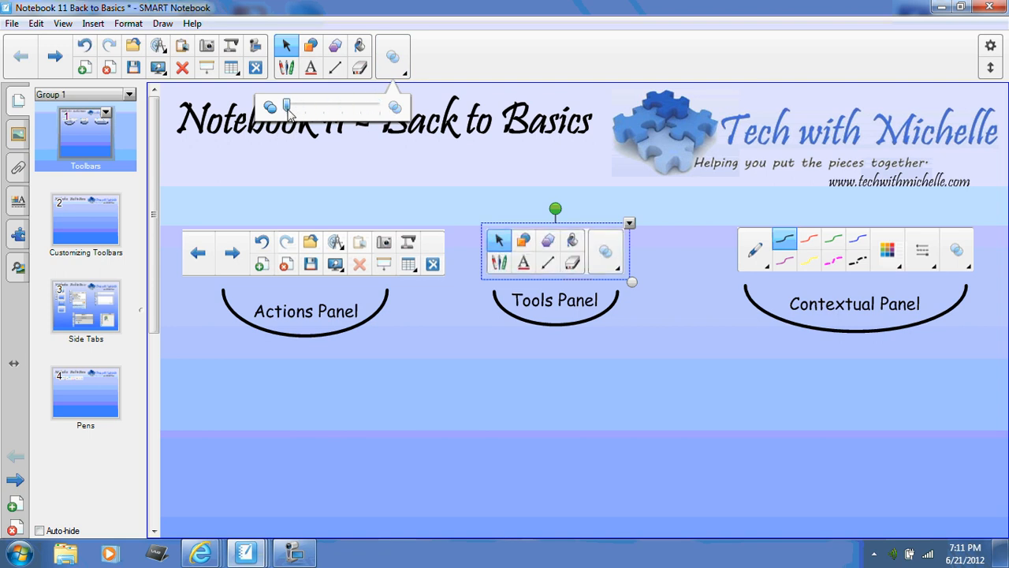
{"action": "left_click", "coordinate": [494, 181]}
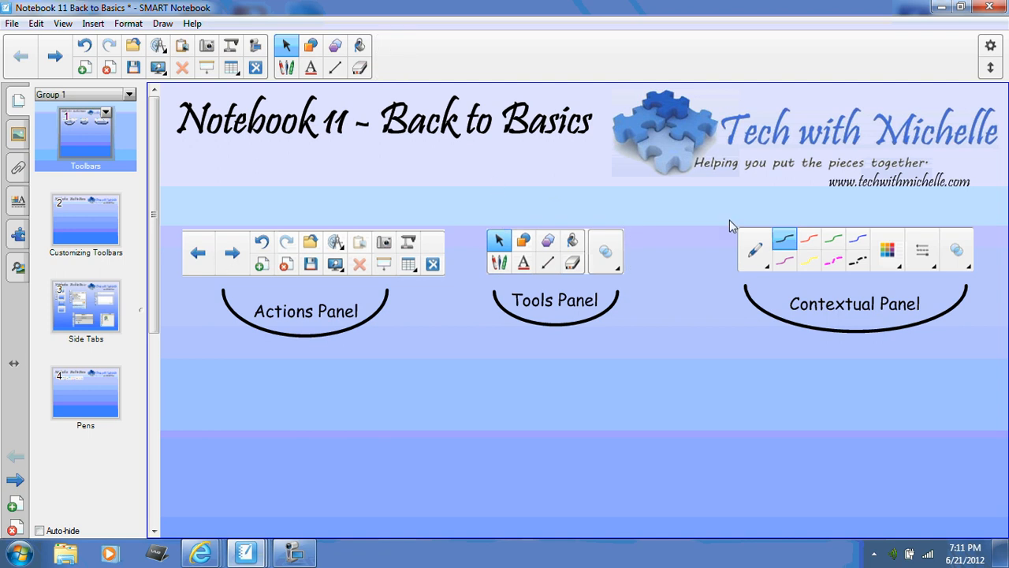
On the Customizing Toolbars page, examine the available Actions and Tools items for toolbar customization and leave the customization dialog.
{"action": "left_click", "coordinate": [96, 225]}
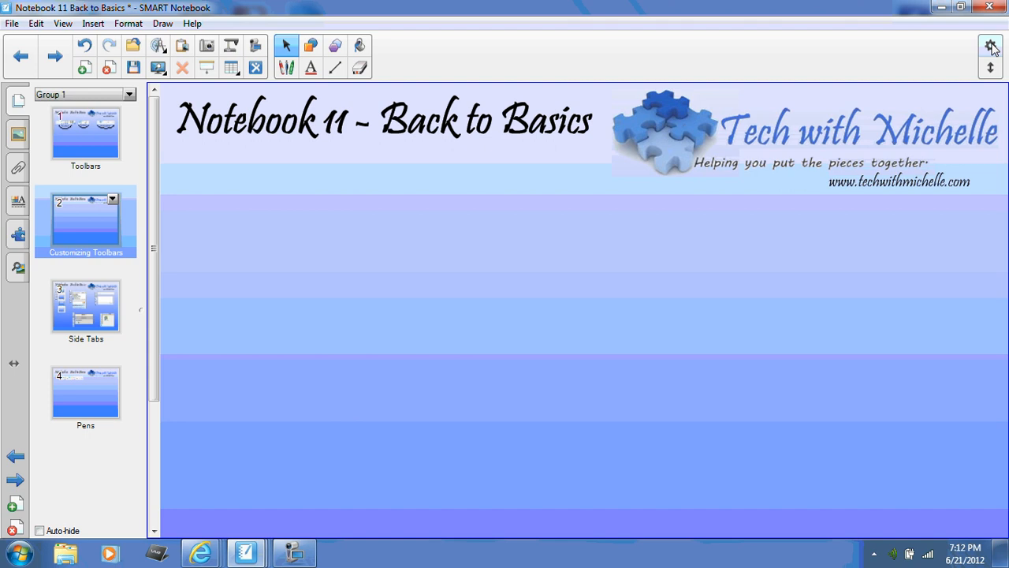
{"action": "left_click", "coordinate": [992, 48]}
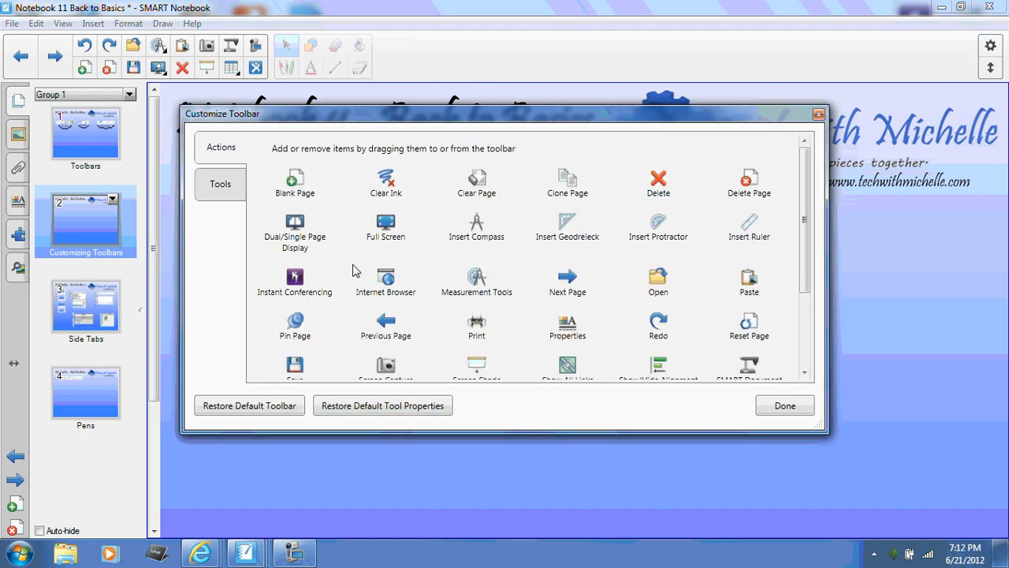
{"action": "left_click_drag", "start_coordinate": [808, 214], "coordinate": [815, 295]}
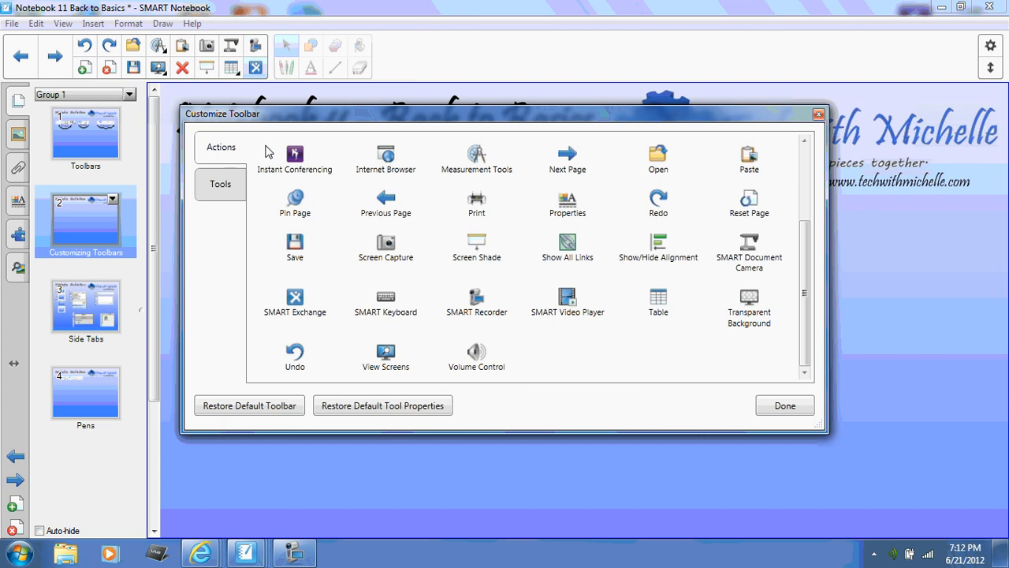
{"action": "left_click", "coordinate": [220, 184]}
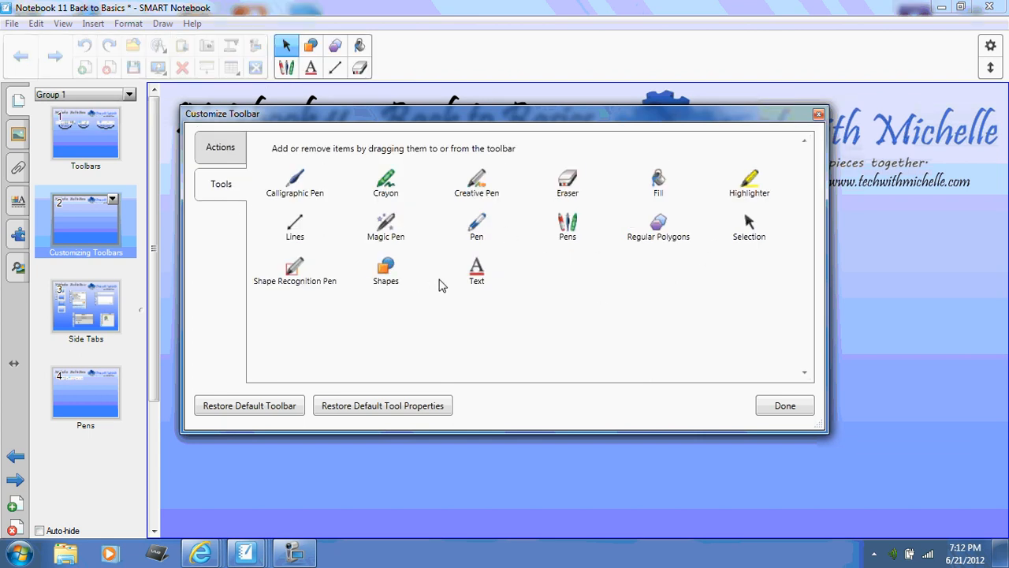
{"action": "left_click", "coordinate": [225, 149]}
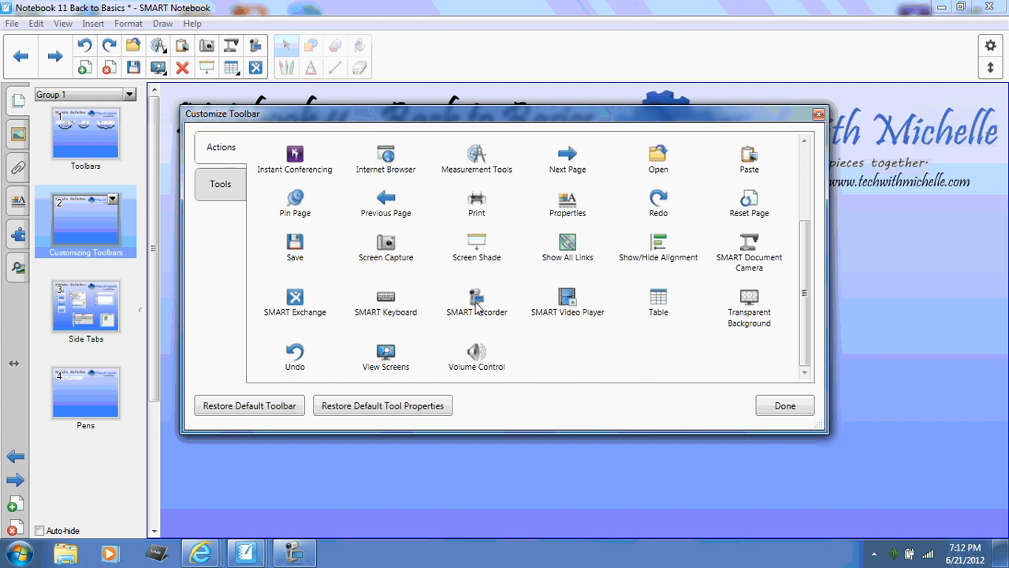
{"action": "left_click", "coordinate": [783, 410]}
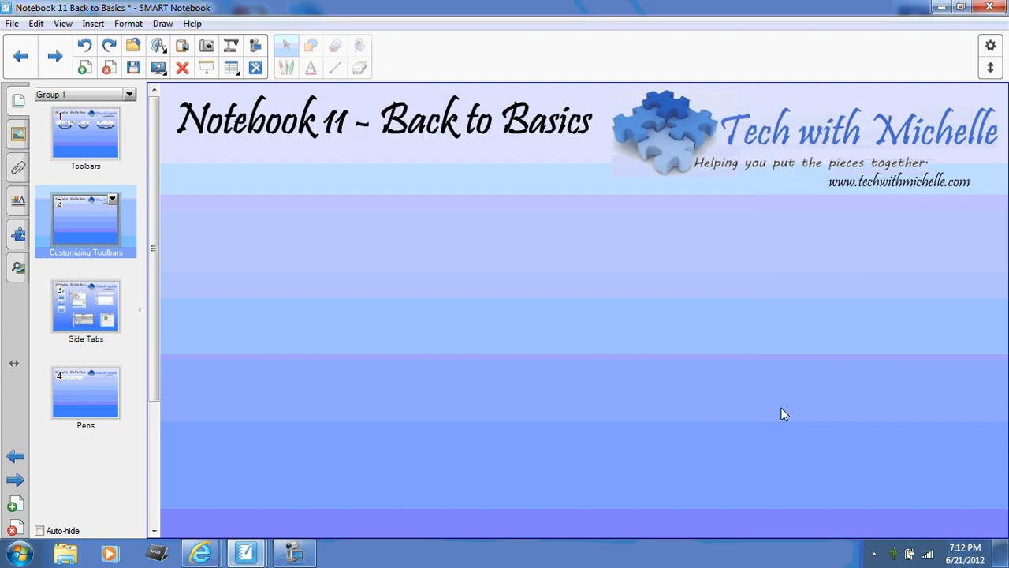
Look through the tab examples on the Side Tabs page, down to Fill Effects and Add-ons.
{"action": "left_click", "coordinate": [99, 315]}
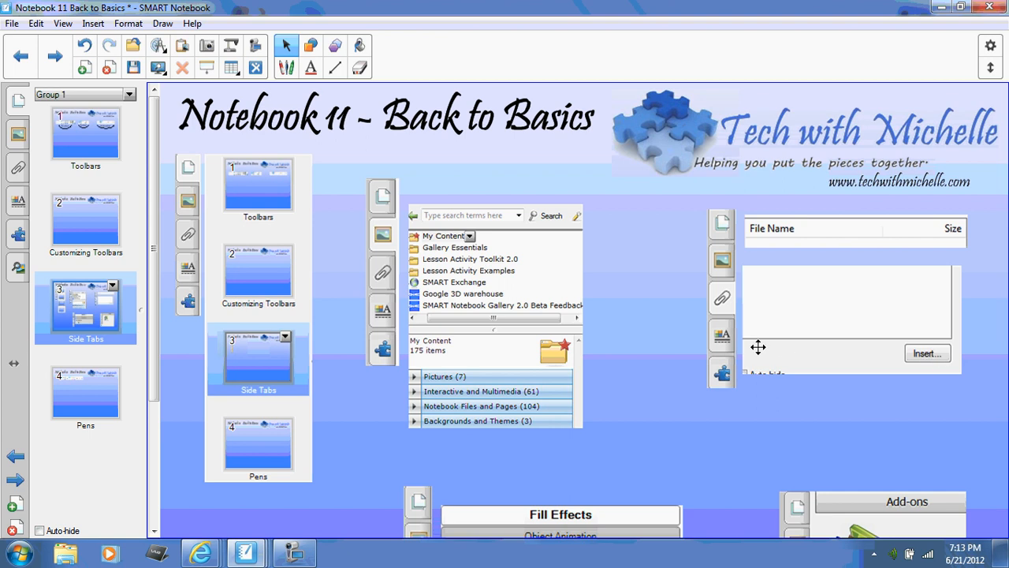
{"action": "left_click_drag", "start_coordinate": [153, 302], "coordinate": [172, 437]}
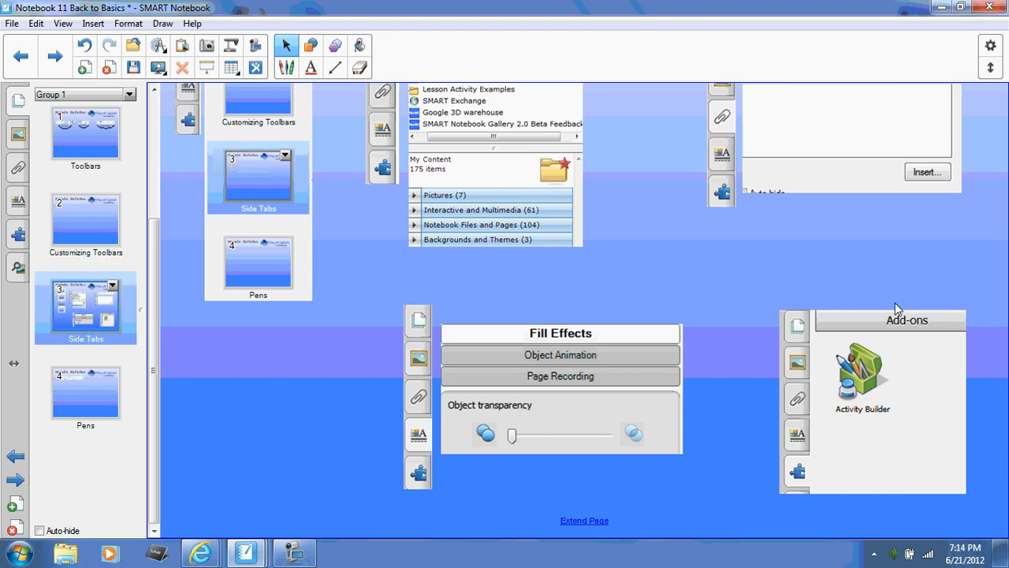
Draw a long black wavy line across the middle of the Pens page with the Crayon pen.
{"action": "left_click", "coordinate": [93, 387]}
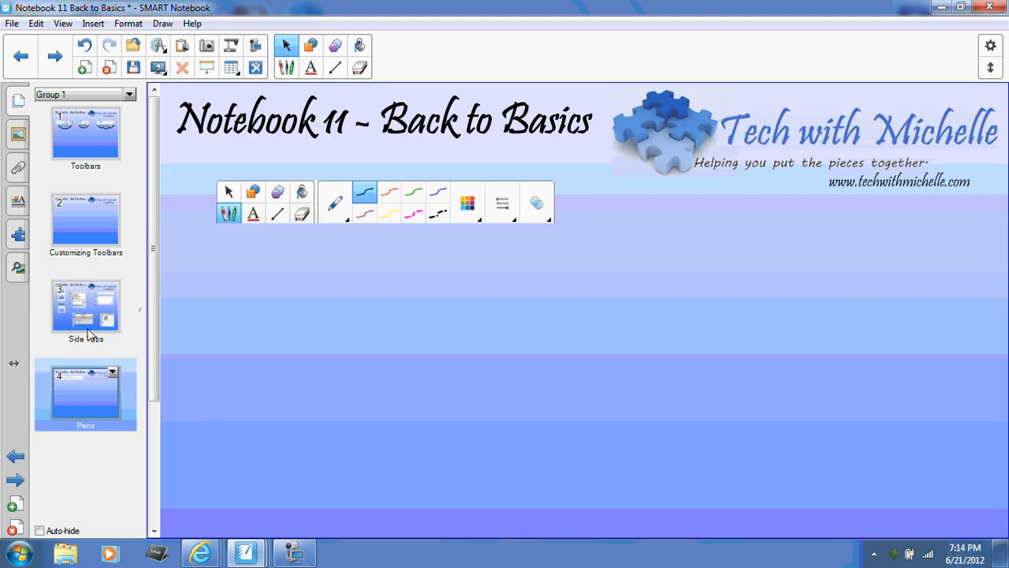
{"action": "left_click", "coordinate": [288, 69]}
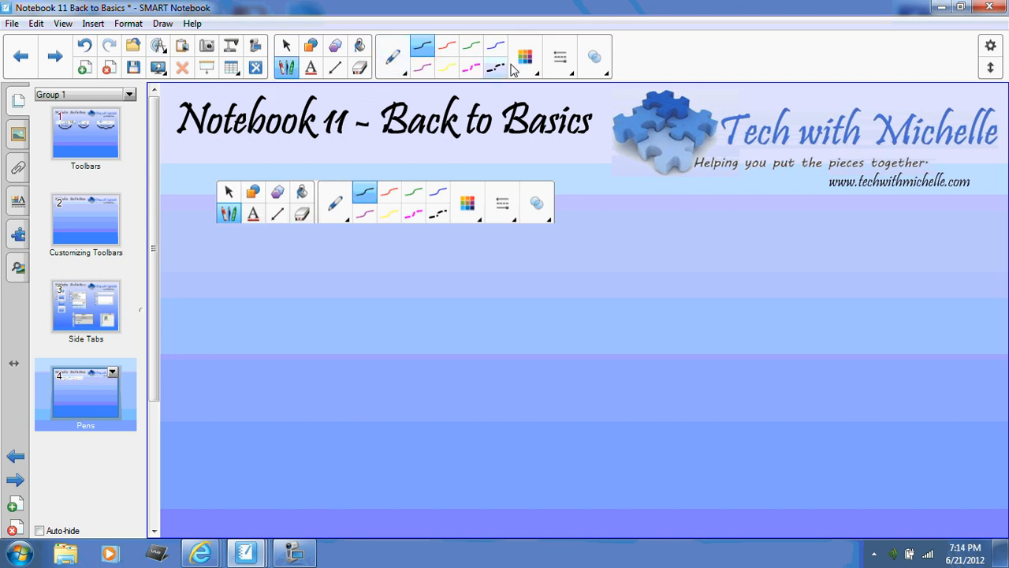
{"action": "left_click", "coordinate": [402, 72]}
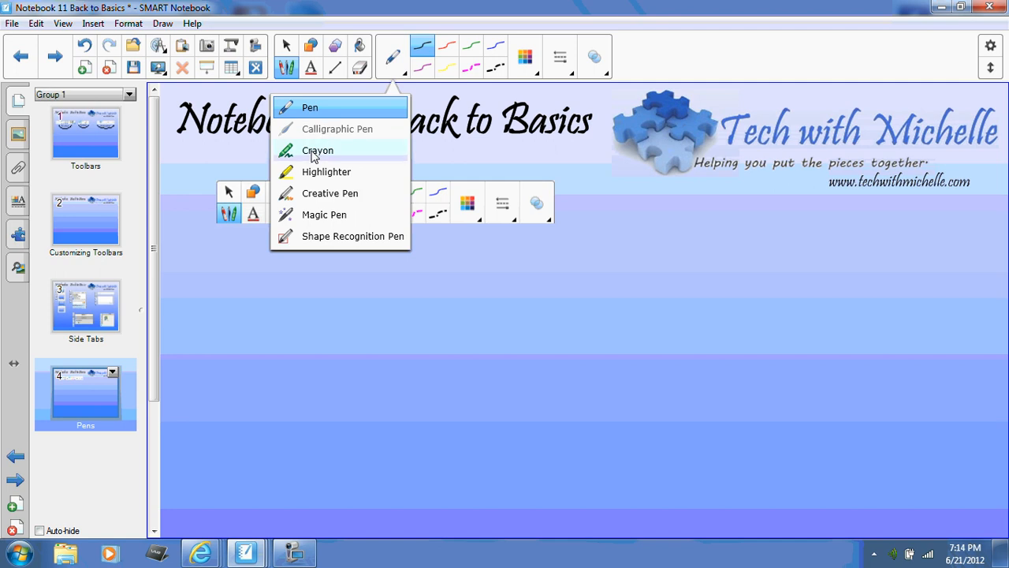
{"action": "left_click", "coordinate": [312, 151]}
{"action": "mouse_move", "coordinate": [255, 376]}
{"action": "left_mouse_down"}
{"action": "mouse_move", "coordinate": [449, 344]}
{"action": "mouse_move", "coordinate": [745, 359]}
{"action": "left_mouse_up"}
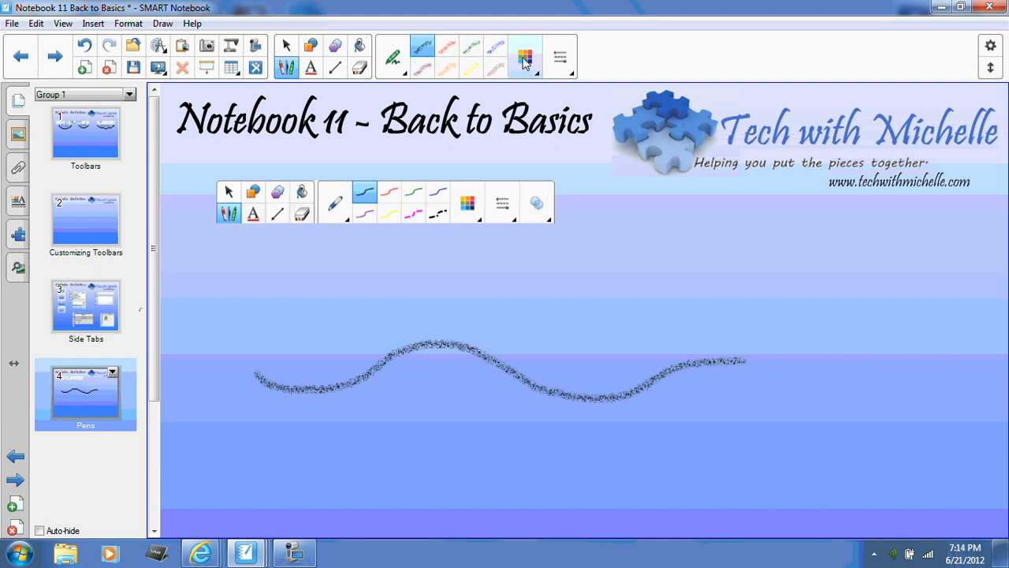
Switch to Creative Pen and on to Magic Pen, circle an area above the crayon line to spotlight it, and close the spotlight.
{"action": "left_click", "coordinate": [402, 74]}
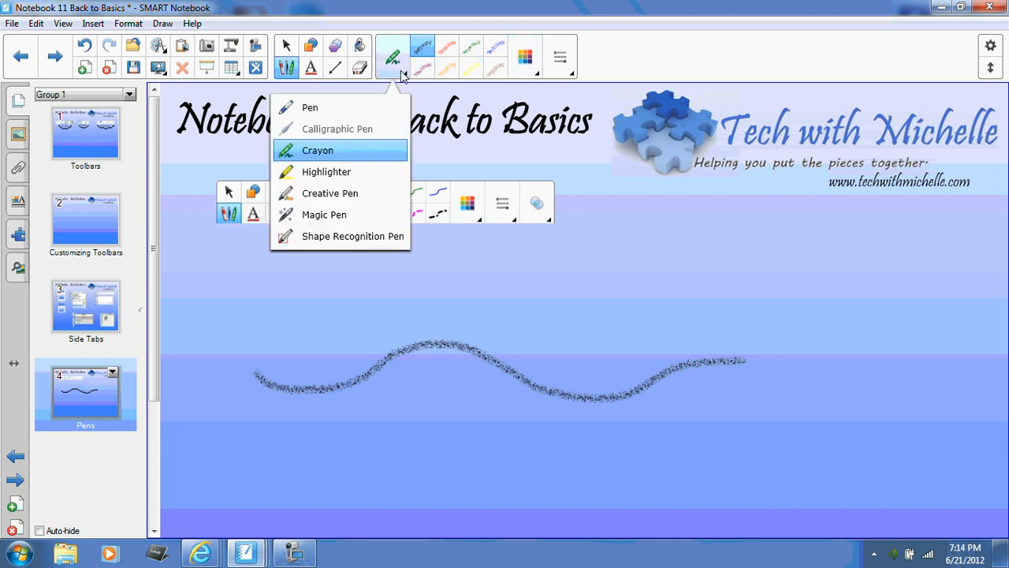
{"action": "left_click", "coordinate": [357, 197]}
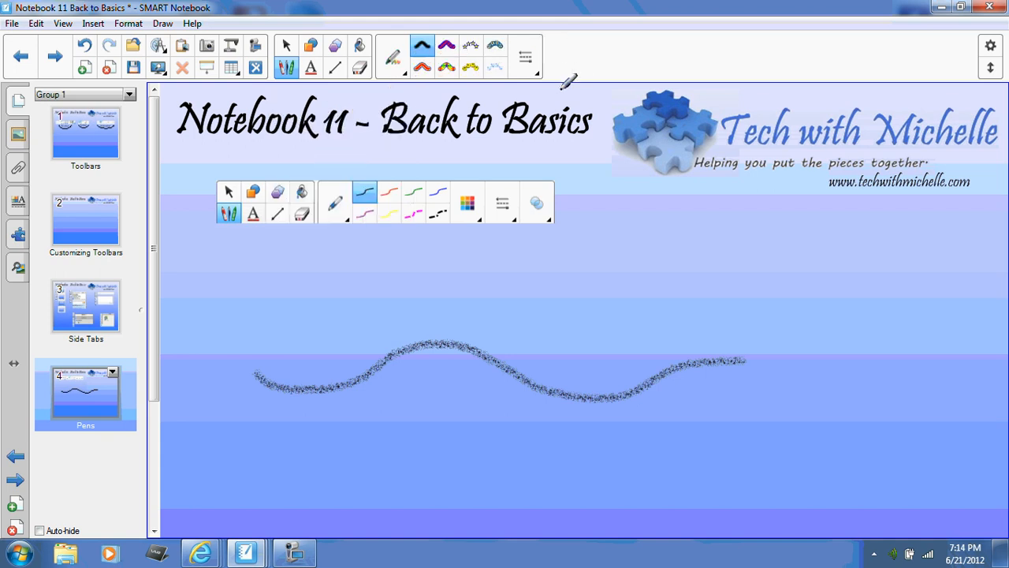
{"action": "left_click", "coordinate": [398, 68]}
{"action": "left_click", "coordinate": [346, 215]}
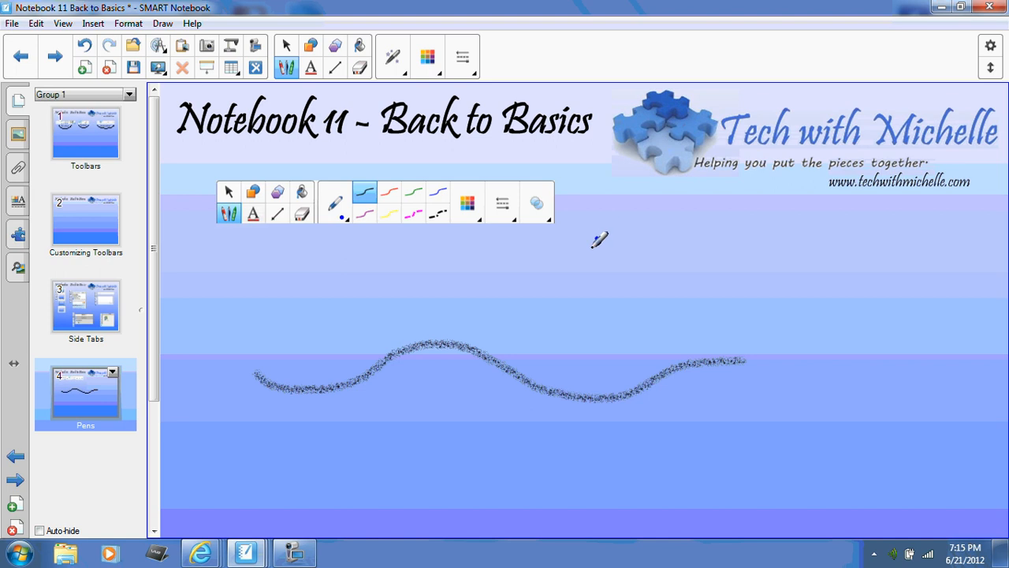
{"action": "mouse_move", "coordinate": [595, 240]}
{"action": "left_mouse_down"}
{"action": "mouse_move", "coordinate": [638, 297]}
{"action": "mouse_move", "coordinate": [655, 241]}
{"action": "mouse_move", "coordinate": [604, 226]}
{"action": "mouse_move", "coordinate": [597, 246]}
{"action": "left_mouse_up"}
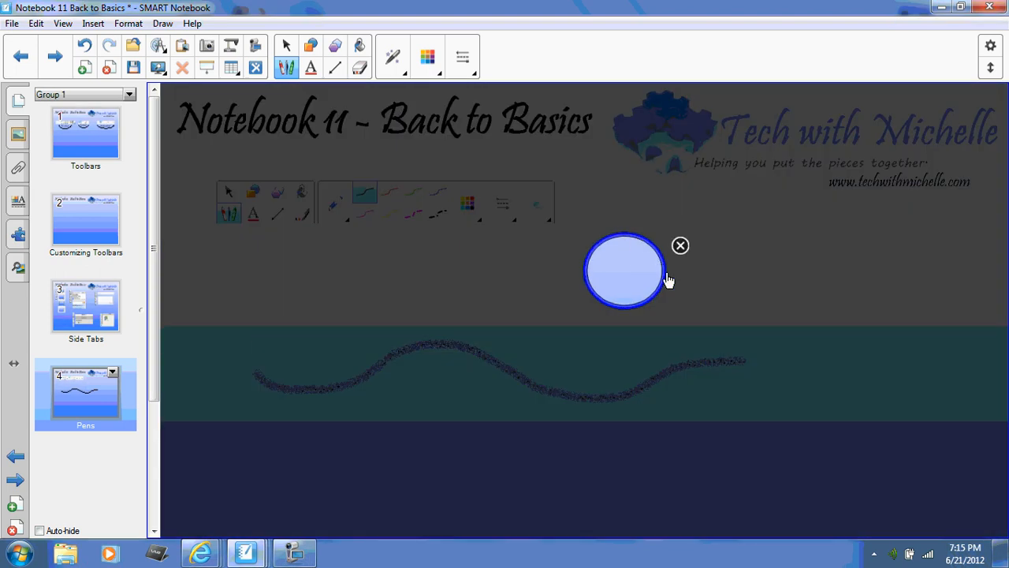
{"action": "mouse_move", "coordinate": [655, 265]}
{"action": "left_mouse_down"}
{"action": "mouse_move", "coordinate": [430, 180]}
{"action": "mouse_move", "coordinate": [334, 197]}
{"action": "mouse_move", "coordinate": [243, 192]}
{"action": "mouse_move", "coordinate": [654, 219]}
{"action": "mouse_move", "coordinate": [647, 239]}
{"action": "mouse_move", "coordinate": [582, 279]}
{"action": "mouse_move", "coordinate": [669, 285]}
{"action": "mouse_move", "coordinate": [671, 230]}
{"action": "mouse_move", "coordinate": [593, 229]}
{"action": "mouse_move", "coordinate": [586, 242]}
{"action": "left_mouse_up"}
{"action": "left_click", "coordinate": [672, 225]}
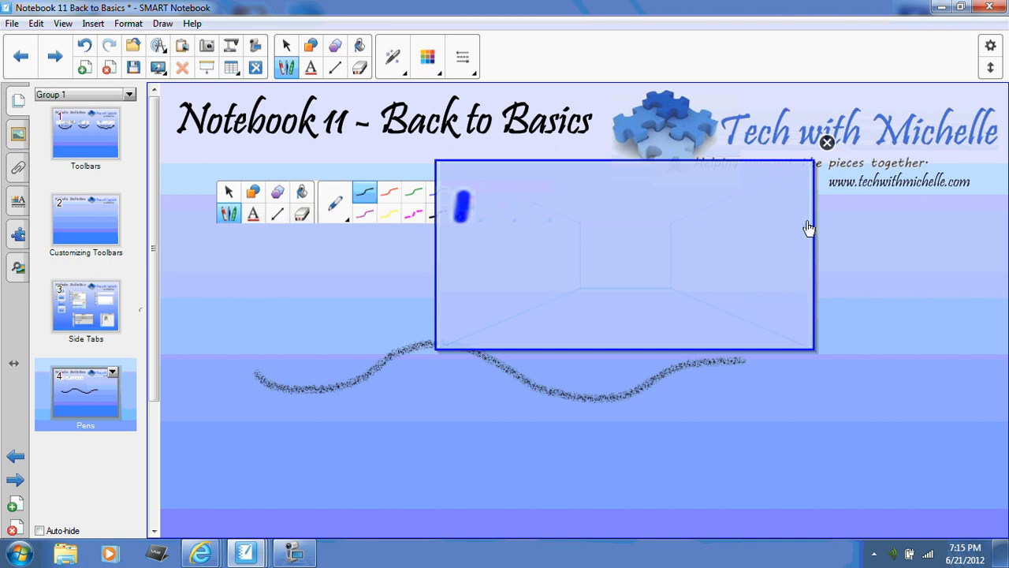
Move the Magic Pen's magnifier over the crayon line, close it, and draw a fading stroke above the line.
{"action": "mouse_move", "coordinate": [815, 230]}
{"action": "left_mouse_down"}
{"action": "mouse_move", "coordinate": [646, 176]}
{"action": "mouse_move", "coordinate": [549, 186]}
{"action": "mouse_move", "coordinate": [473, 176]}
{"action": "mouse_move", "coordinate": [608, 173]}
{"action": "mouse_move", "coordinate": [591, 347]}
{"action": "mouse_move", "coordinate": [712, 349]}
{"action": "mouse_move", "coordinate": [777, 292]}
{"action": "left_mouse_up"}
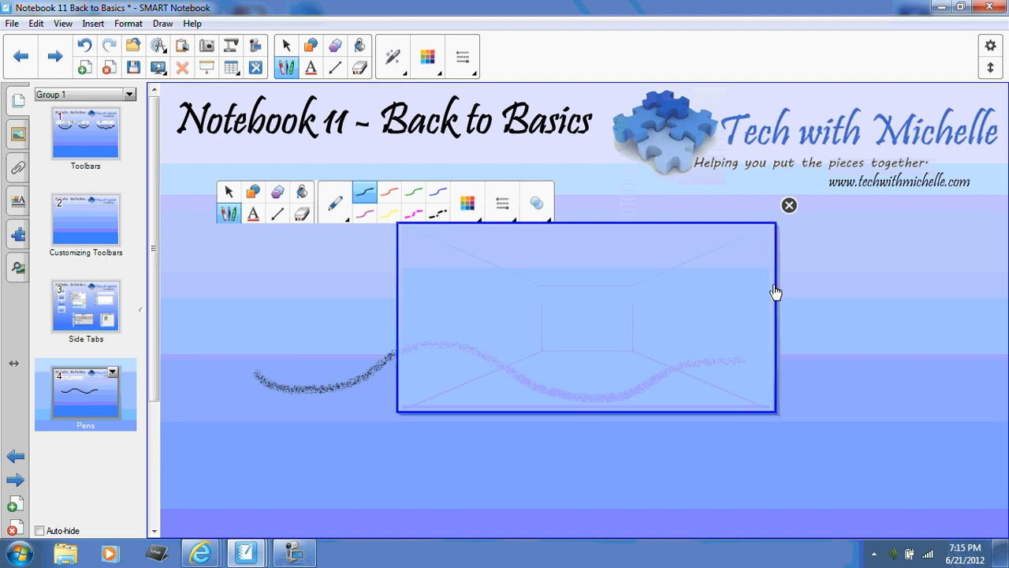
{"action": "left_click", "coordinate": [788, 201]}
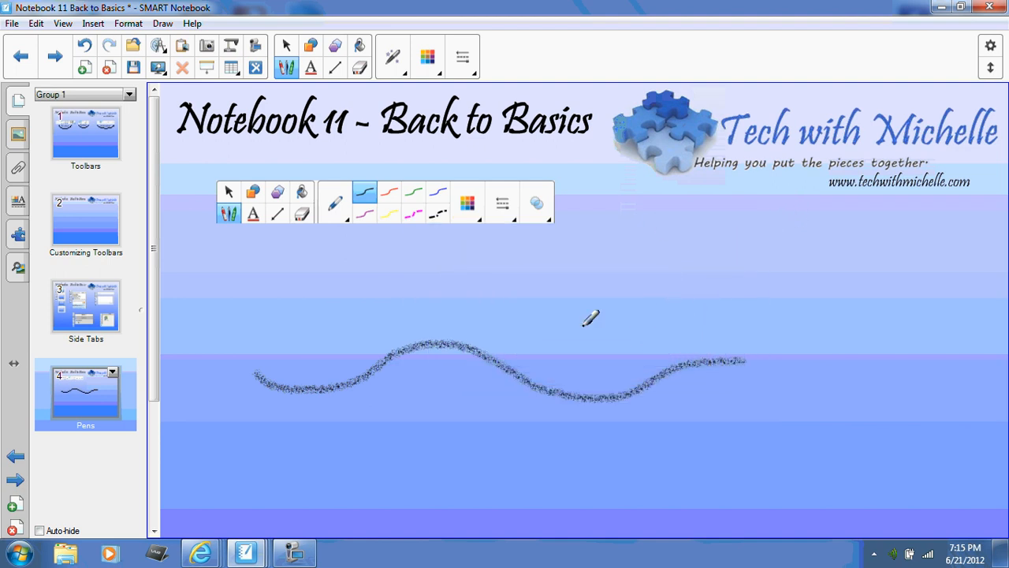
{"action": "mouse_move", "coordinate": [562, 293]}
{"action": "left_mouse_down"}
{"action": "mouse_move", "coordinate": [753, 290]}
{"action": "mouse_move", "coordinate": [820, 313]}
{"action": "left_mouse_up"}
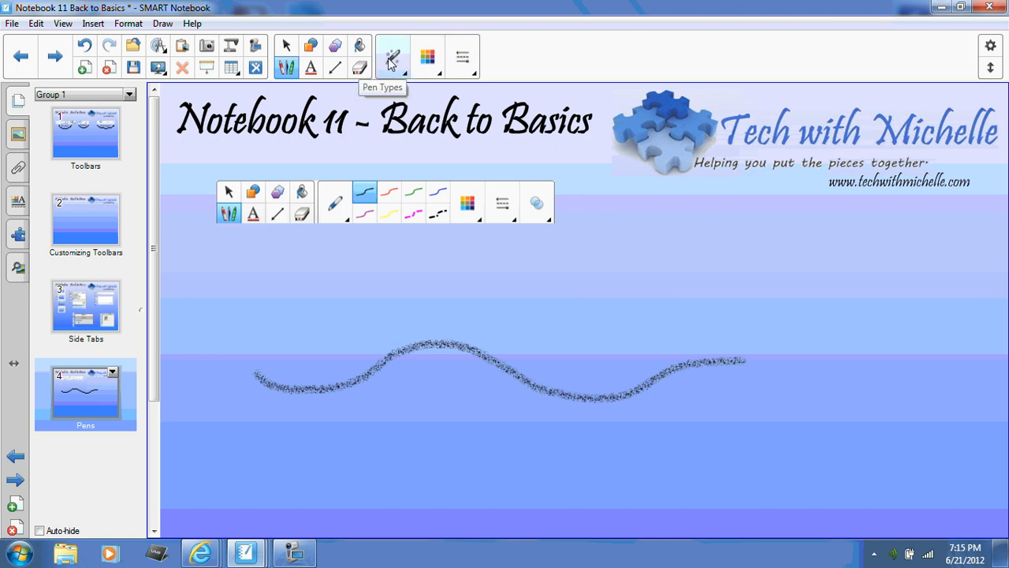
Set the Magic Pen's fade time to 2 seconds, save the tool properties, and test it with a stroke above the crayon line.
{"action": "left_click", "coordinate": [19, 203]}
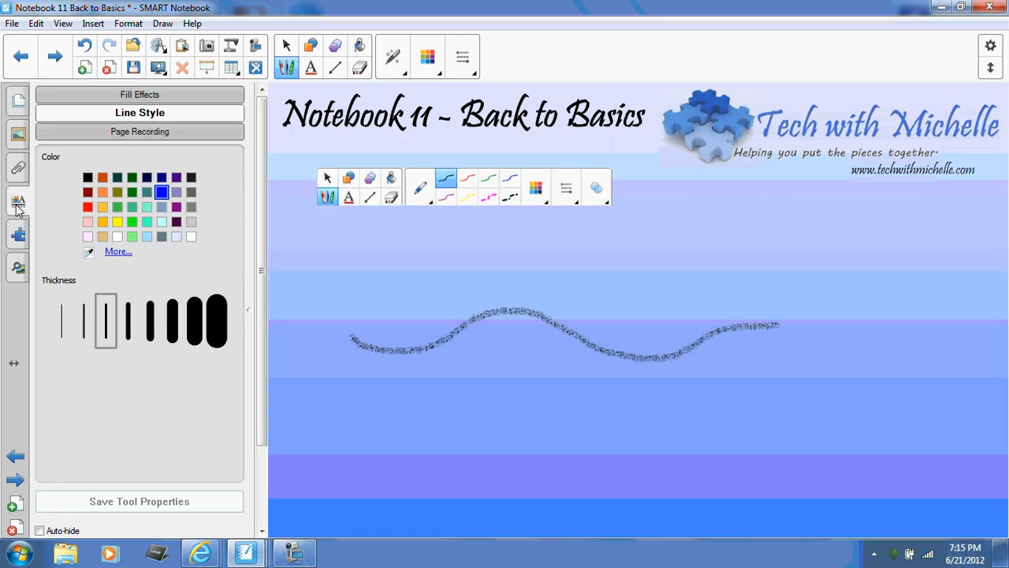
{"action": "left_click", "coordinate": [124, 97]}
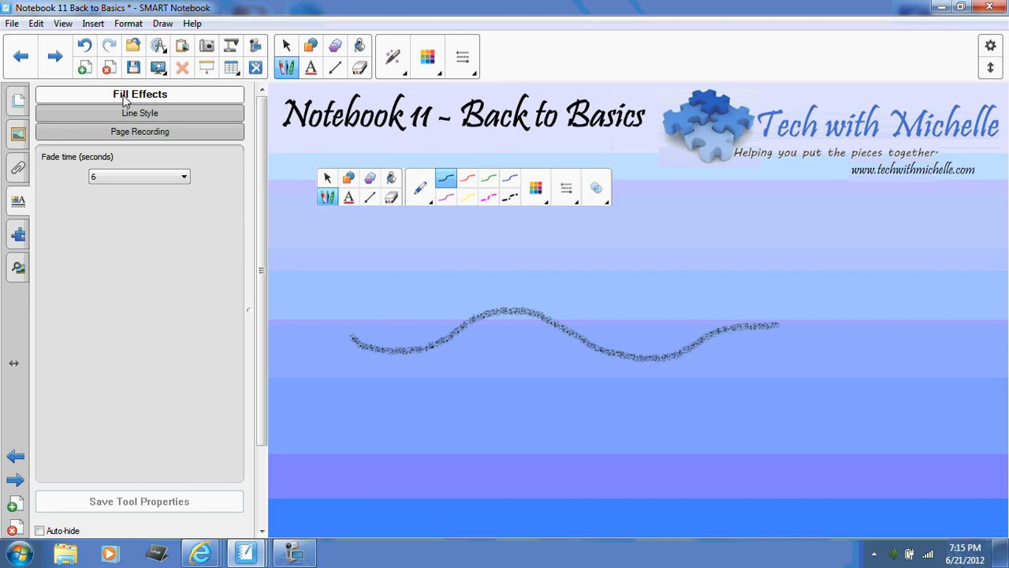
{"action": "left_click", "coordinate": [183, 176]}
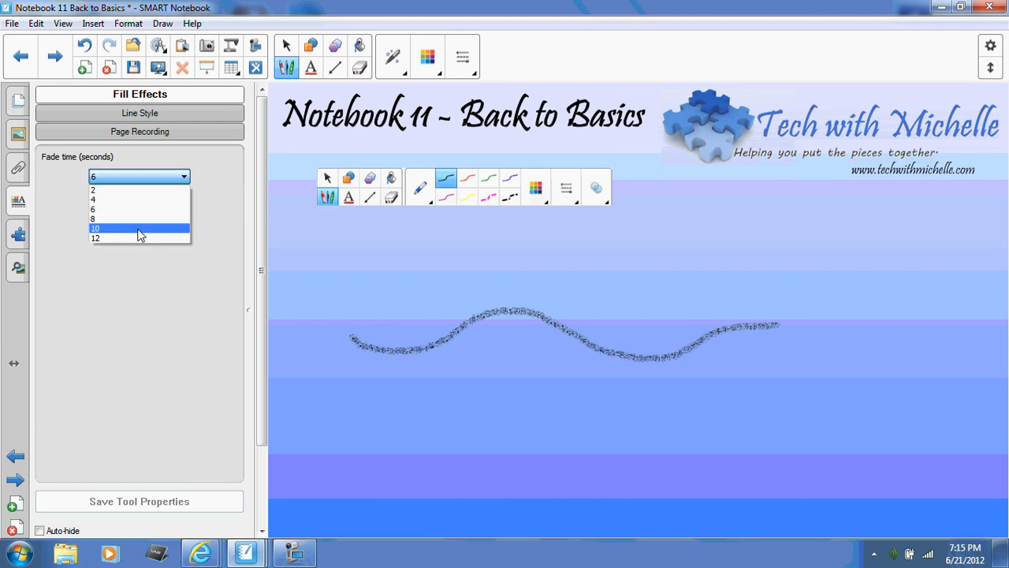
{"action": "left_click", "coordinate": [129, 190]}
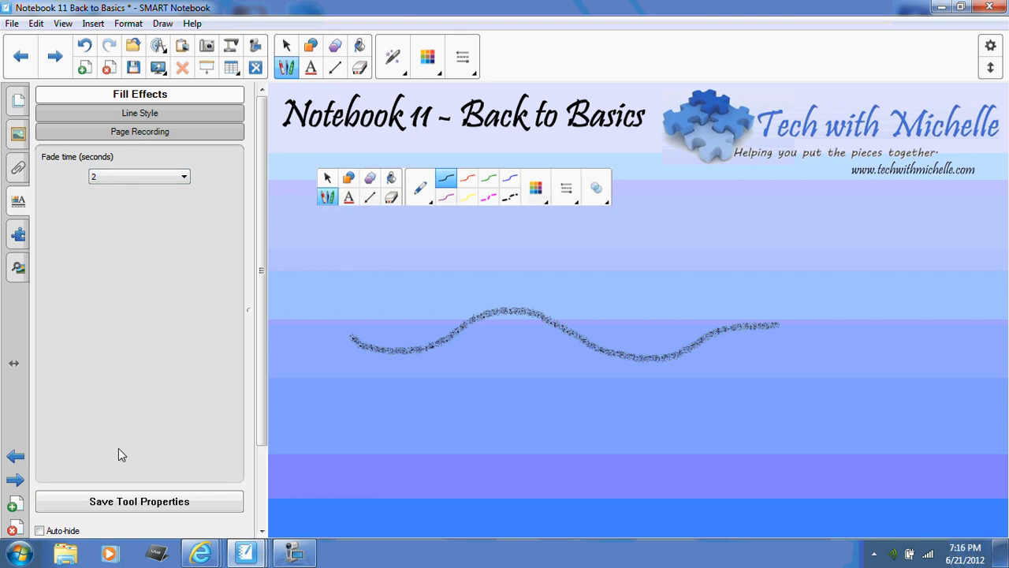
{"action": "left_click", "coordinate": [146, 508]}
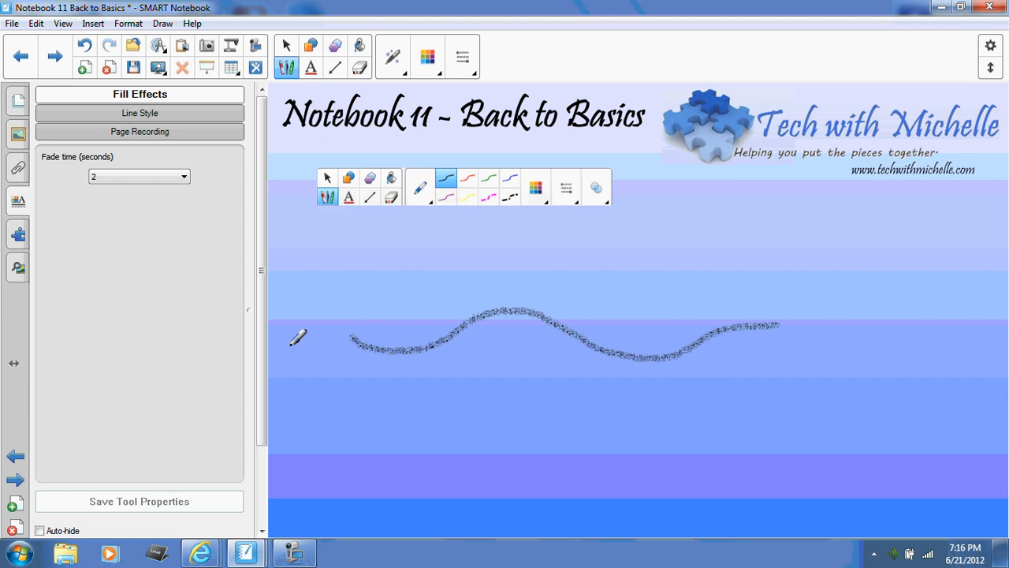
{"action": "left_click_drag", "start_coordinate": [368, 260], "coordinate": [662, 292]}
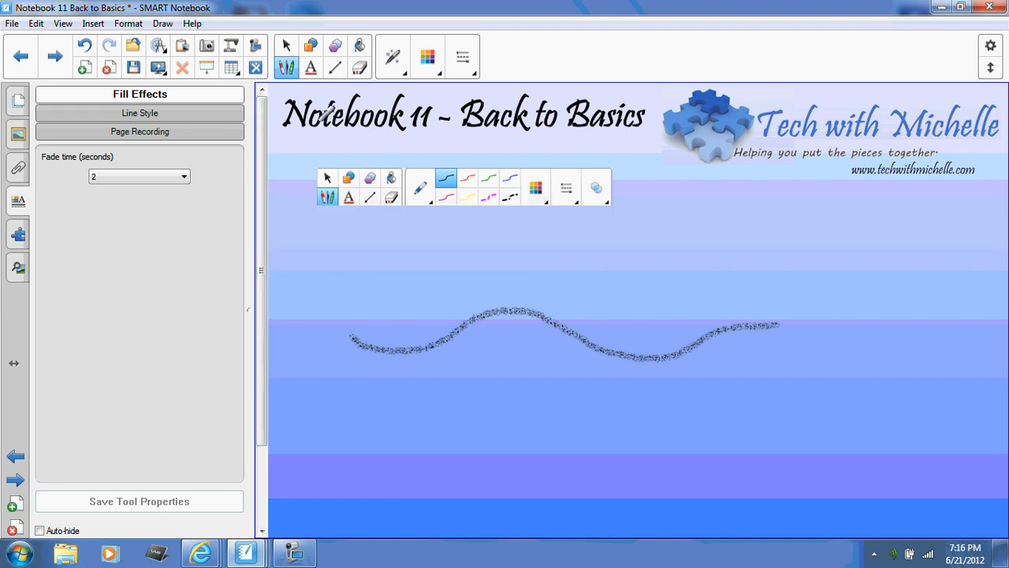
With the Shape Recognition Pen, draw a rectangle, an oval and a third rounded shape in a row above the crayon line.
{"action": "left_click", "coordinate": [404, 75]}
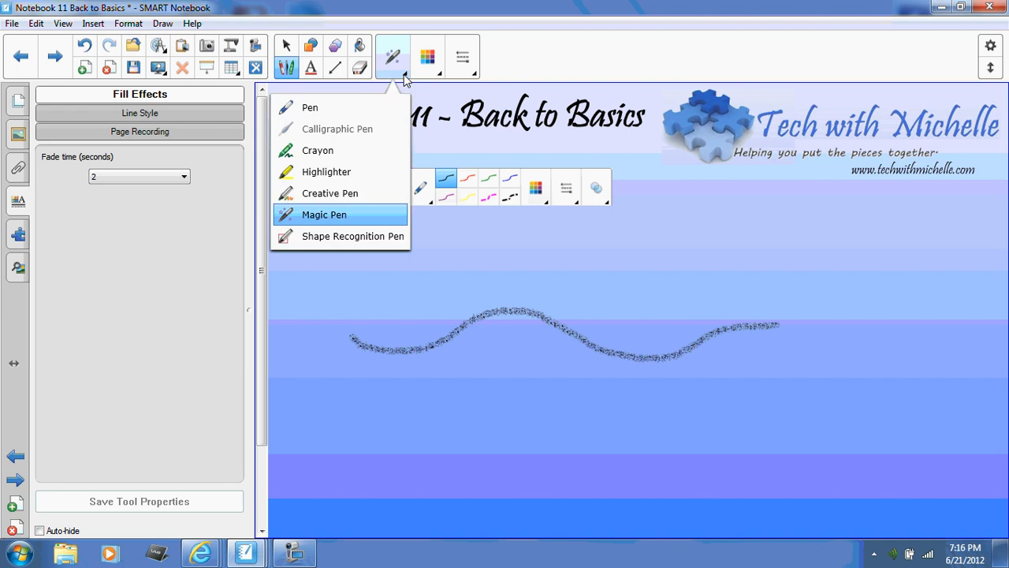
{"action": "left_click", "coordinate": [344, 238]}
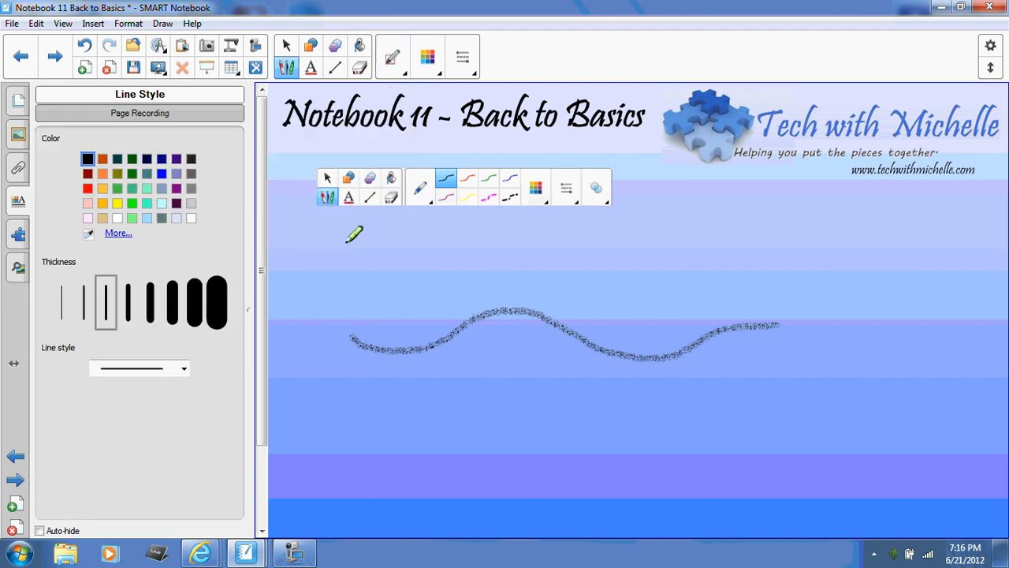
{"action": "mouse_move", "coordinate": [346, 242]}
{"action": "left_mouse_down"}
{"action": "mouse_move", "coordinate": [341, 299]}
{"action": "mouse_move", "coordinate": [417, 276]}
{"action": "mouse_move", "coordinate": [401, 232]}
{"action": "mouse_move", "coordinate": [344, 242]}
{"action": "left_mouse_up"}
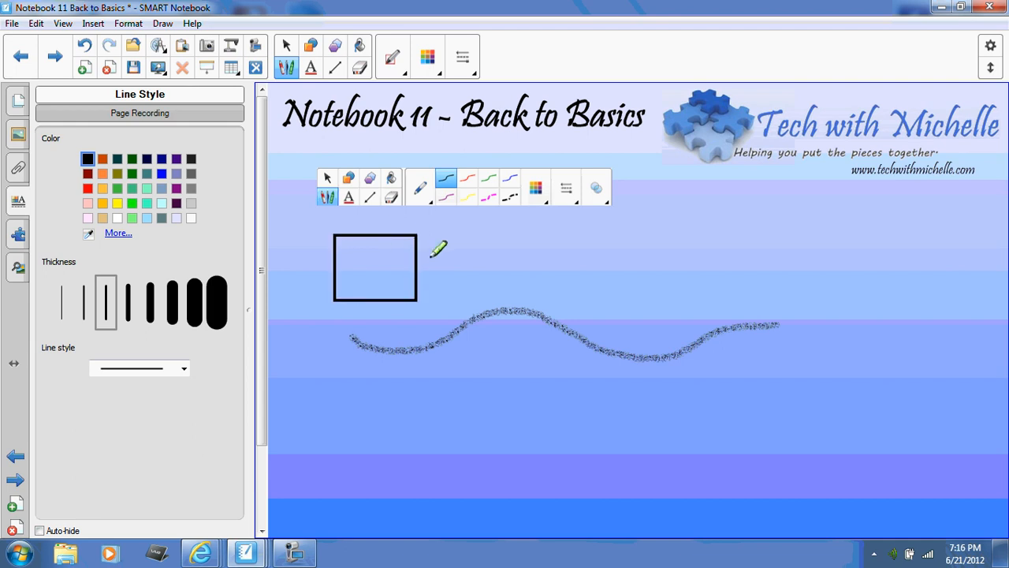
{"action": "mouse_move", "coordinate": [524, 240]}
{"action": "left_mouse_down"}
{"action": "mouse_move", "coordinate": [552, 264]}
{"action": "mouse_move", "coordinate": [522, 230]}
{"action": "left_mouse_up"}
{"action": "mouse_move", "coordinate": [646, 247]}
{"action": "left_mouse_down"}
{"action": "mouse_move", "coordinate": [664, 228]}
{"action": "mouse_move", "coordinate": [654, 241]}
{"action": "mouse_move", "coordinate": [656, 277]}
{"action": "mouse_move", "coordinate": [669, 288]}
{"action": "left_mouse_up"}
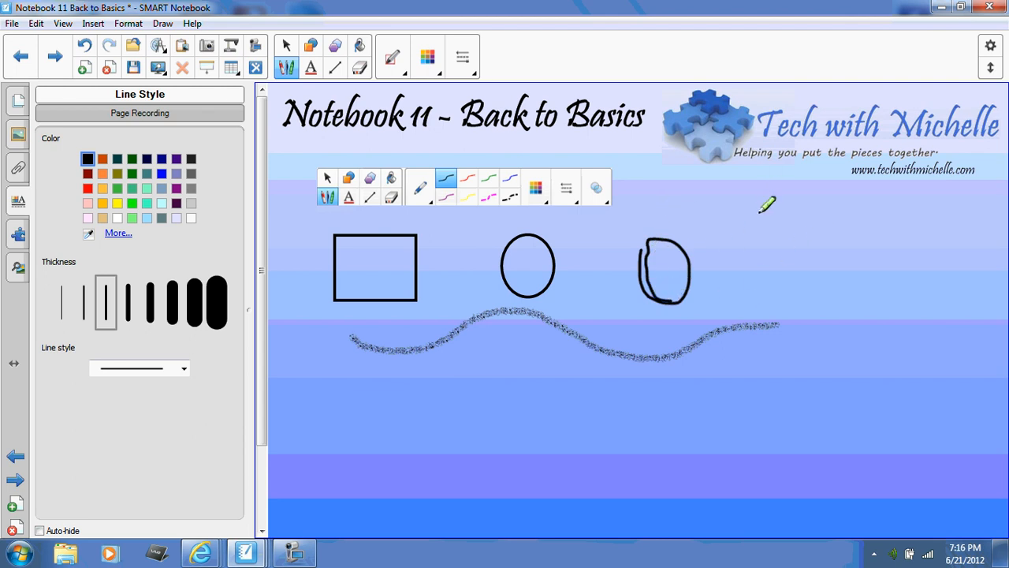
Draw a triangle at the end of the shape row with the Shape Recognition Pen.
{"action": "mouse_move", "coordinate": [759, 212]}
{"action": "left_mouse_down"}
{"action": "mouse_move", "coordinate": [741, 281]}
{"action": "mouse_move", "coordinate": [781, 223]}
{"action": "mouse_move", "coordinate": [758, 213]}
{"action": "left_mouse_up"}
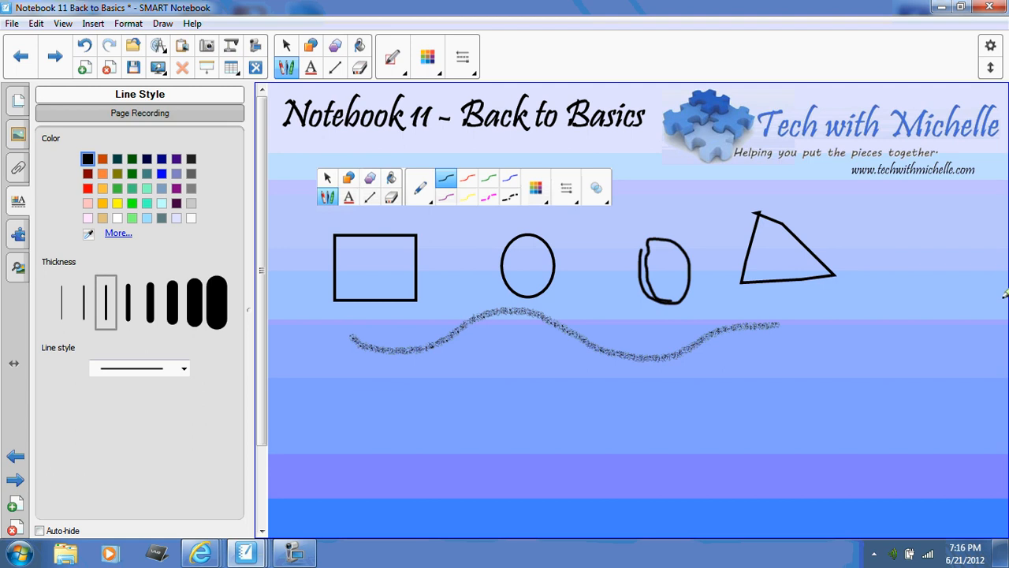
Switch to the Creative Pen and stamp two yellow stars and two daisies below the crayon line.
{"action": "left_click", "coordinate": [404, 74]}
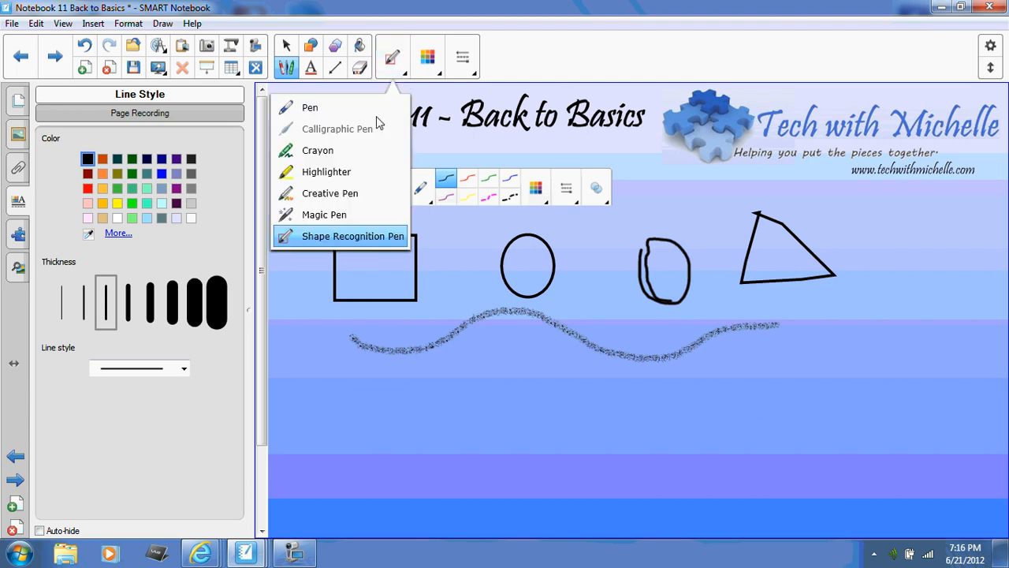
{"action": "left_click", "coordinate": [350, 199]}
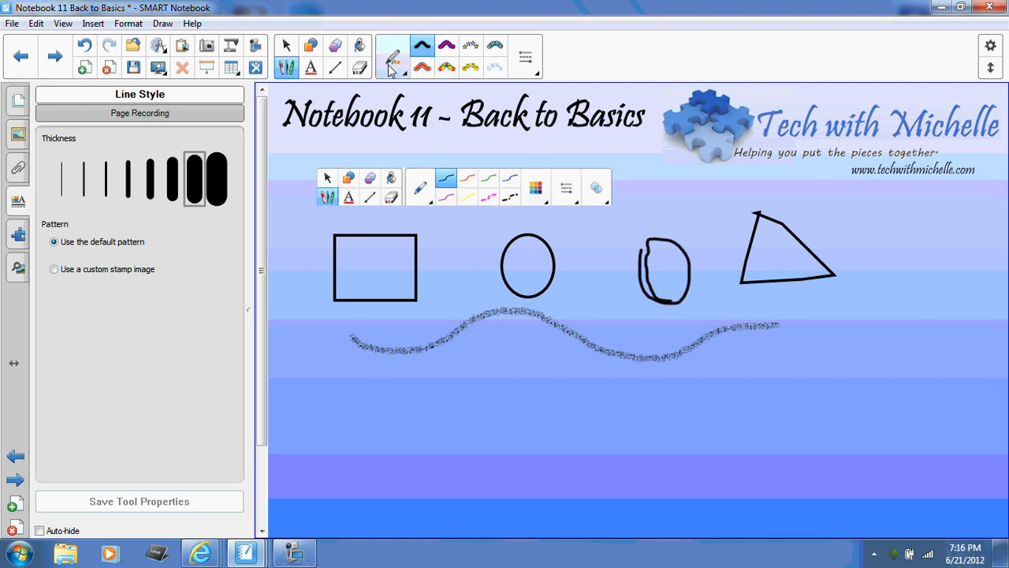
{"action": "left_click", "coordinate": [470, 49]}
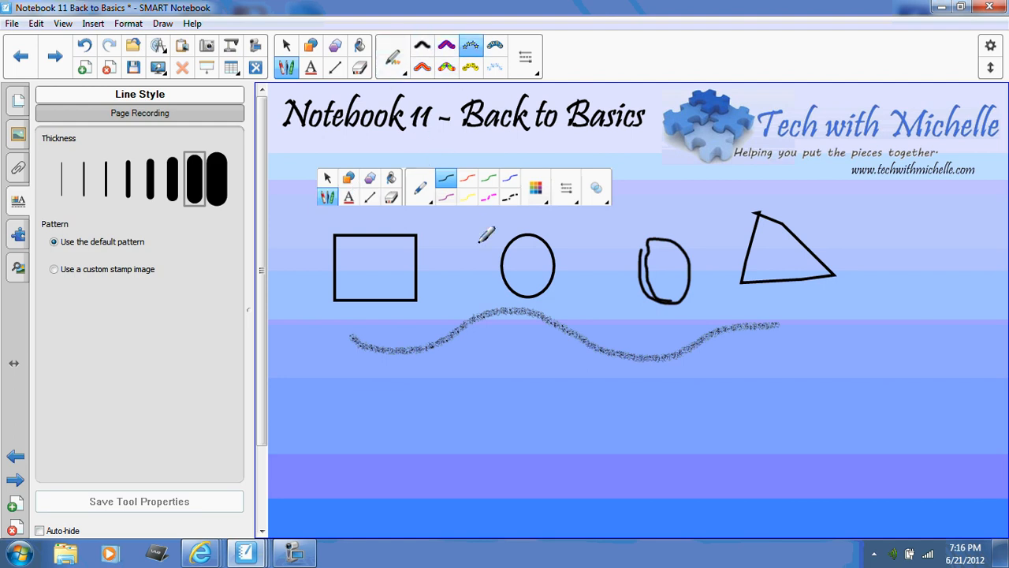
{"action": "left_click", "coordinate": [433, 435]}
{"action": "left_click", "coordinate": [503, 435]}
{"action": "left_click", "coordinate": [495, 45]}
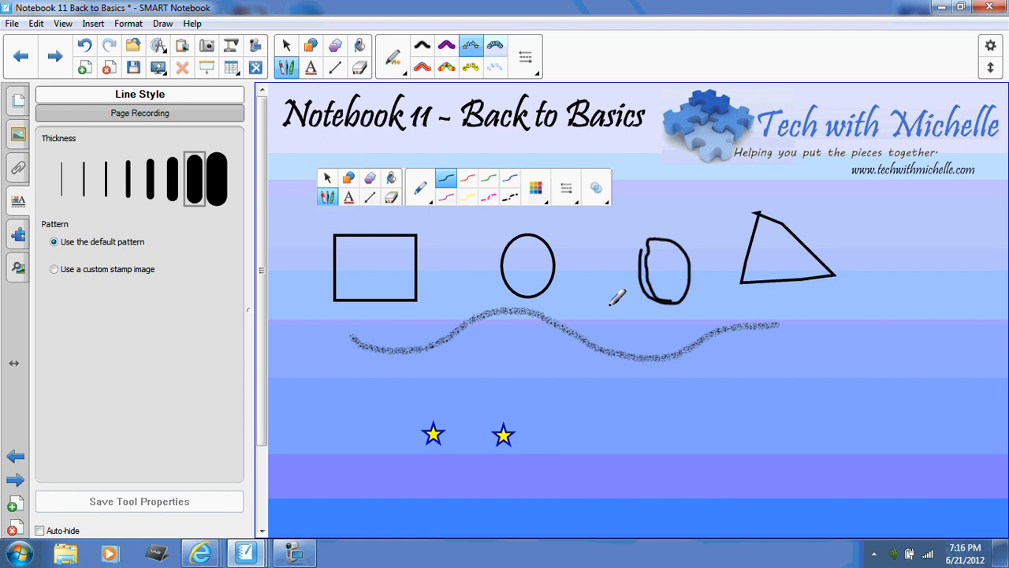
{"action": "left_click", "coordinate": [591, 392]}
{"action": "left_click", "coordinate": [658, 393]}
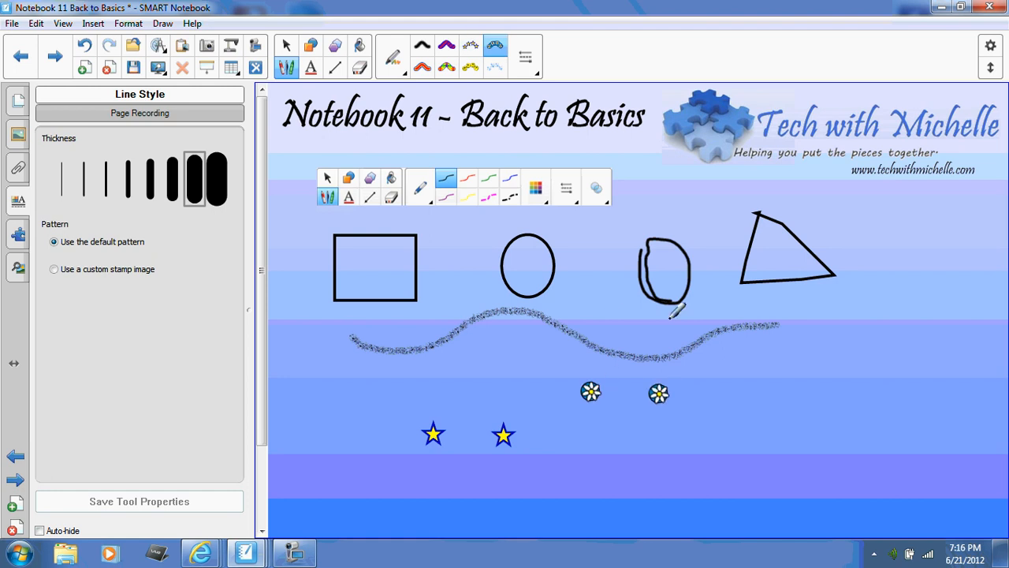
Stamp seven blue sparkle marks across the area beside and below the two daisies with the Creative Pen.
{"action": "left_click", "coordinate": [495, 67]}
{"action": "left_click", "coordinate": [745, 433]}
{"action": "left_click", "coordinate": [782, 405]}
{"action": "left_click", "coordinate": [844, 394]}
{"action": "left_click", "coordinate": [847, 445]}
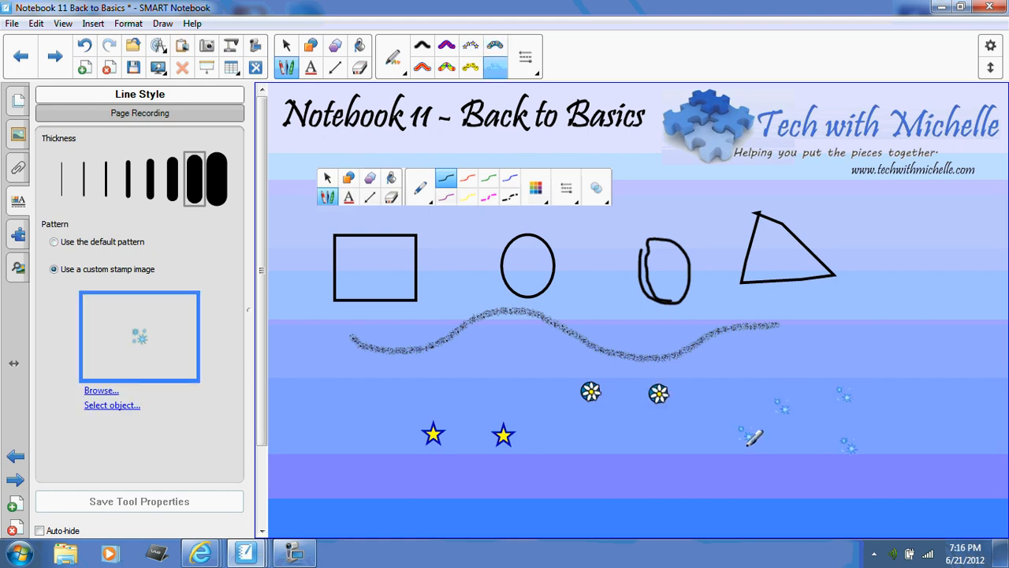
{"action": "left_click", "coordinate": [748, 446]}
{"action": "left_click", "coordinate": [693, 434]}
{"action": "left_click", "coordinate": [641, 447]}
Stamp three red dots with yellow and blue rings around the stars, using the Creative Pen.
{"action": "left_click", "coordinate": [422, 67]}
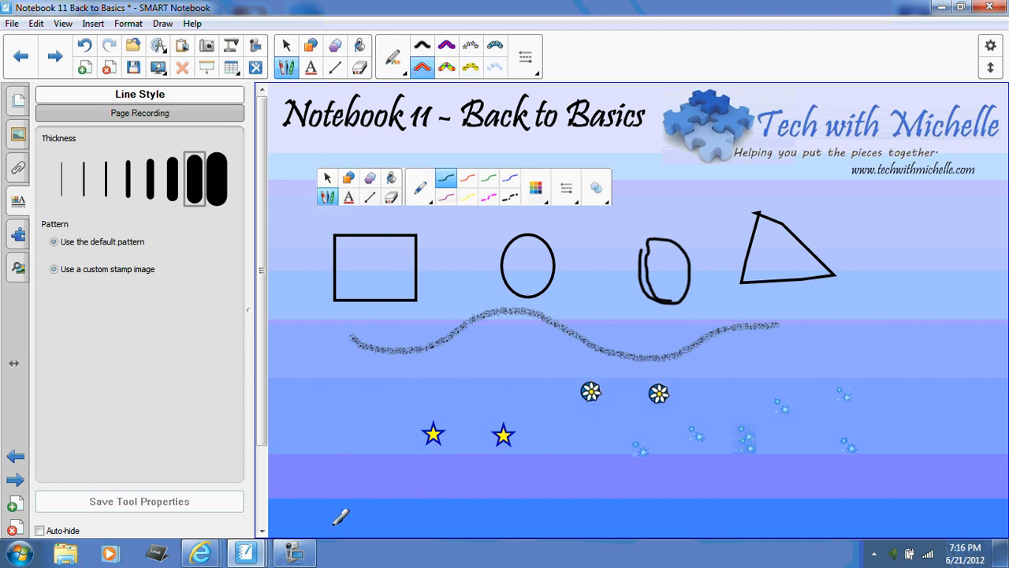
{"action": "left_click", "coordinate": [331, 443]}
{"action": "left_click", "coordinate": [378, 408]}
{"action": "left_click", "coordinate": [444, 403]}
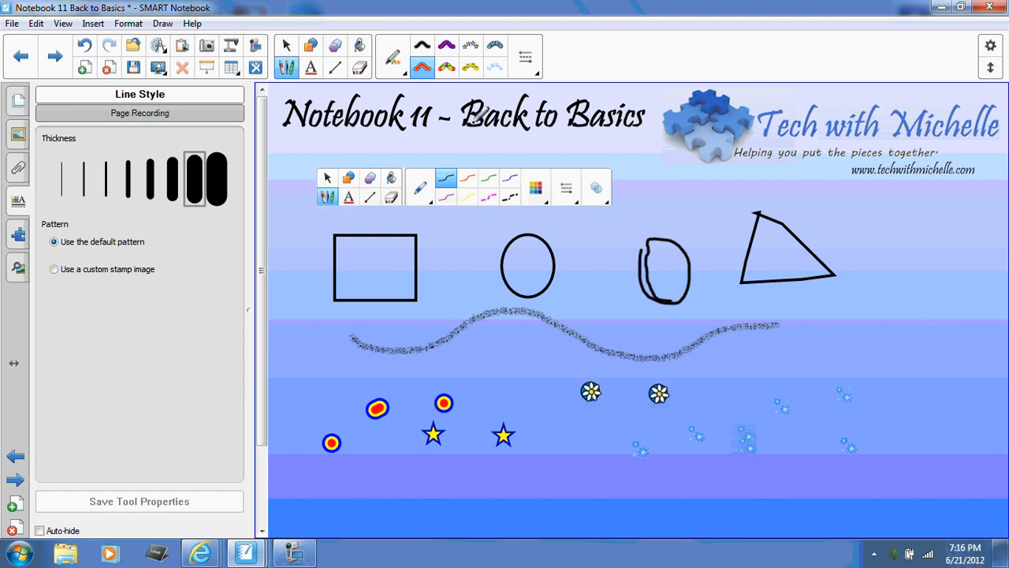
Show the page thumbnails and stamp two daisies, one between the rectangle and the oval and one on the crayon line.
{"action": "left_click", "coordinate": [496, 48]}
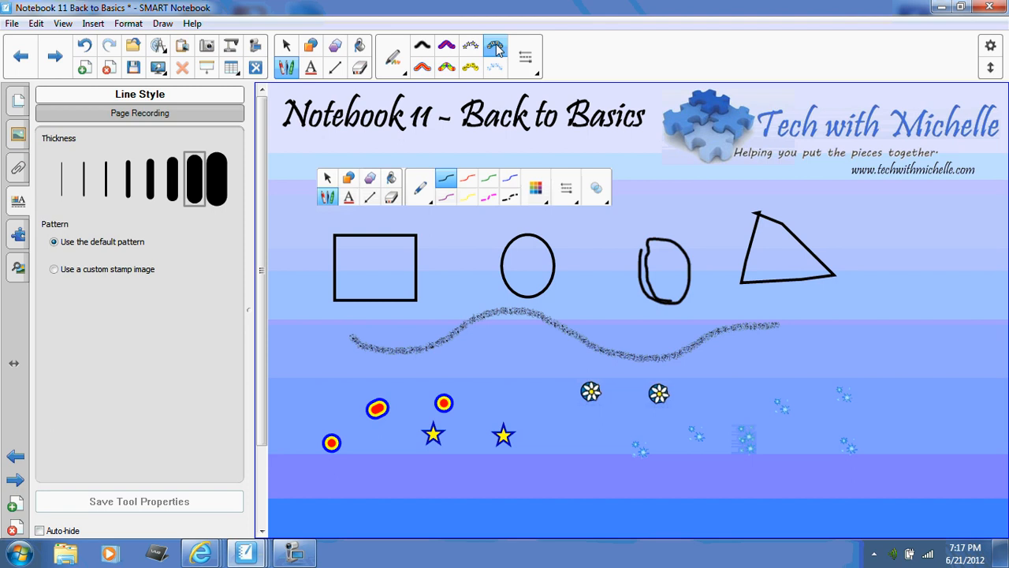
{"action": "left_click", "coordinate": [18, 103]}
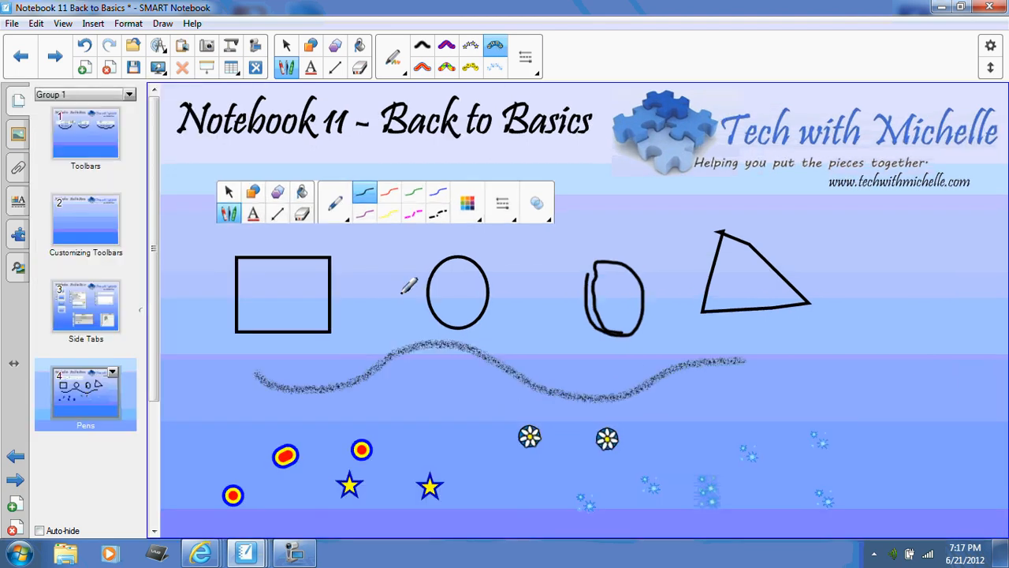
{"action": "left_click", "coordinate": [378, 300]}
{"action": "left_click", "coordinate": [399, 346]}
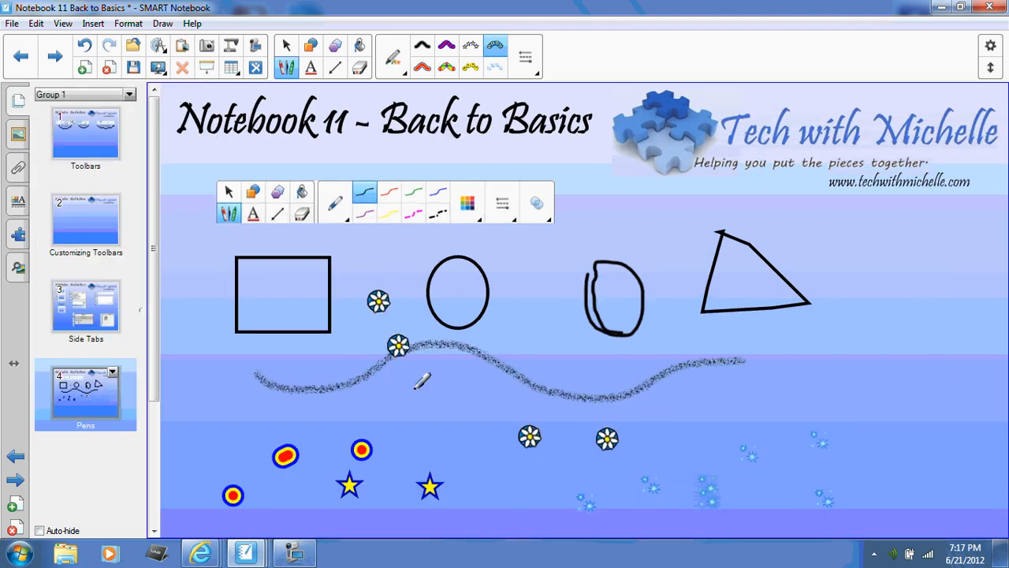
In the daisy pen's line style, choose the greatest thickness and the custom stamp image pattern.
{"action": "left_click", "coordinate": [19, 203]}
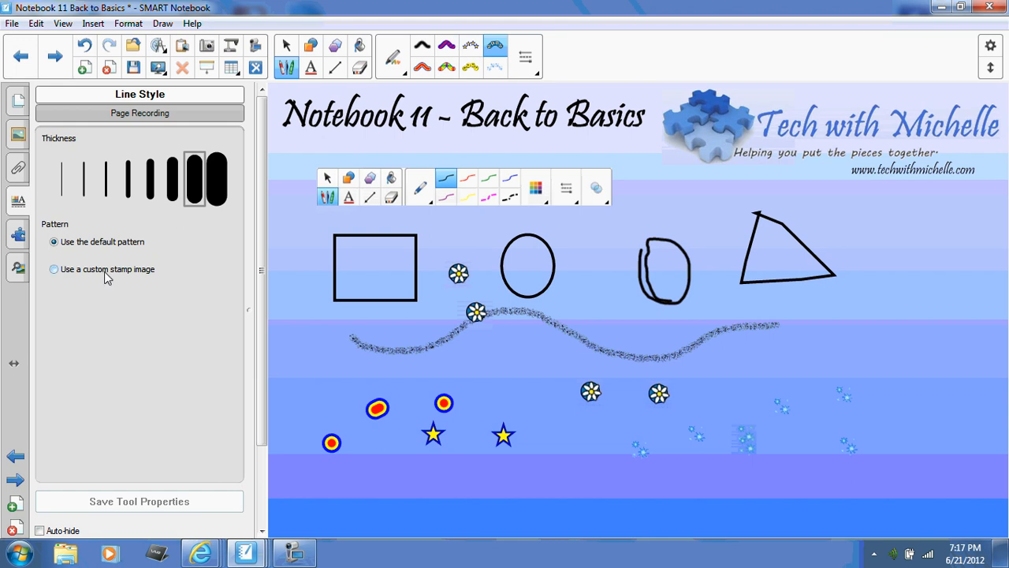
{"action": "left_click", "coordinate": [221, 183]}
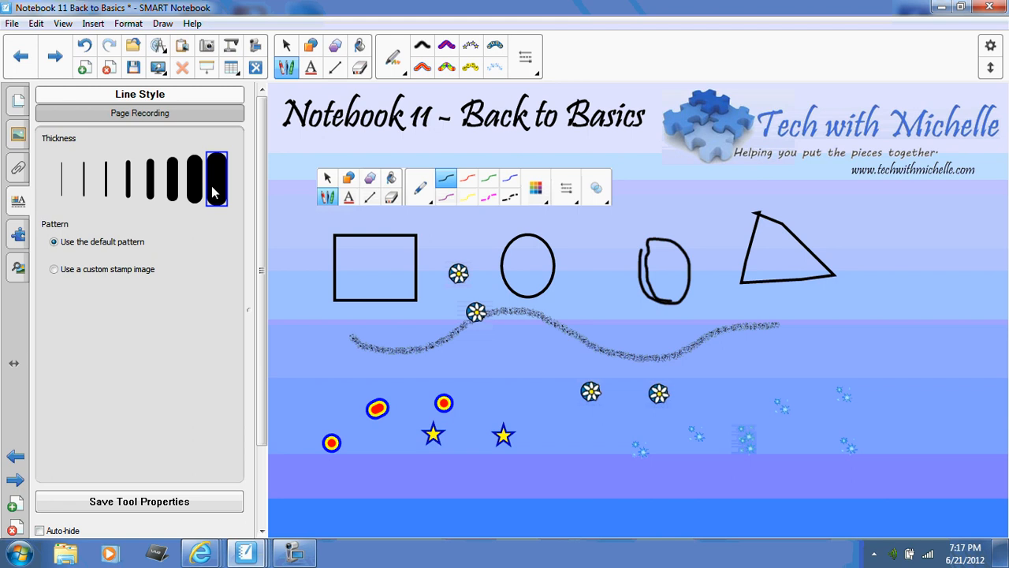
{"action": "left_click", "coordinate": [55, 270]}
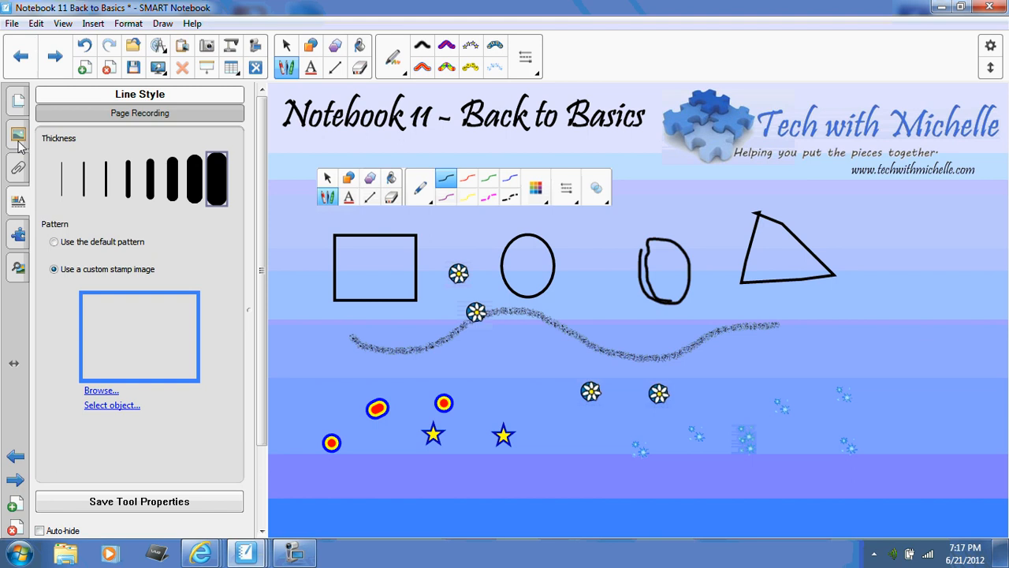
Load the photo of two children with yellow flowers from the Pictures library as the stamp image and save the tool properties.
{"action": "left_click", "coordinate": [102, 390]}
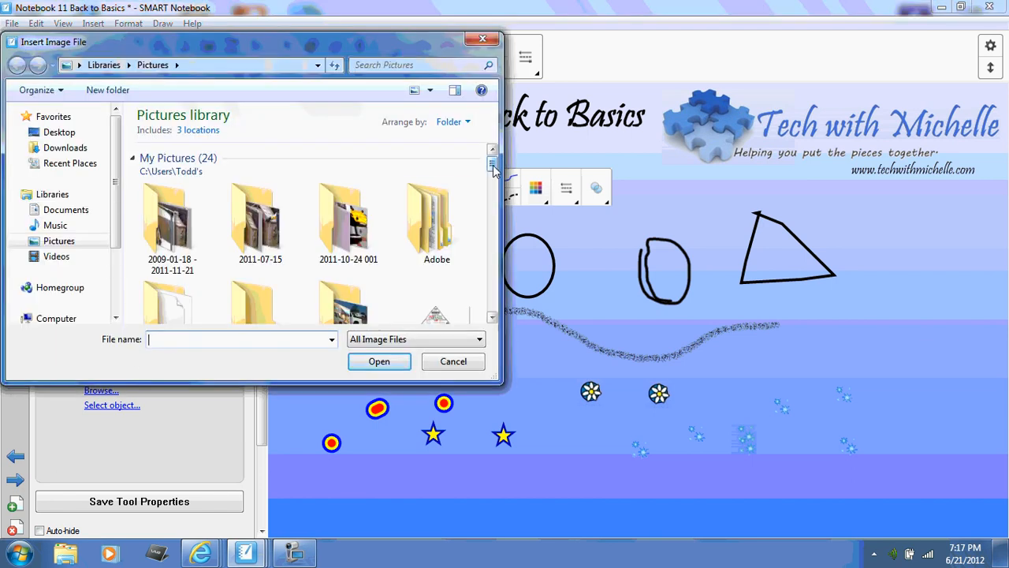
{"action": "left_click_drag", "start_coordinate": [493, 166], "coordinate": [507, 246]}
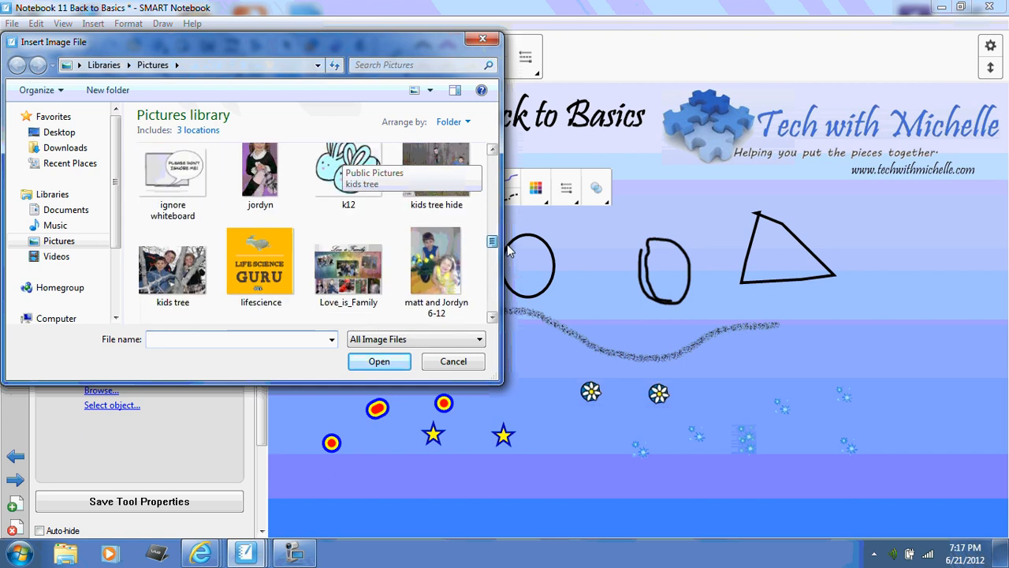
{"action": "left_click", "coordinate": [440, 262]}
{"action": "left_click", "coordinate": [374, 361]}
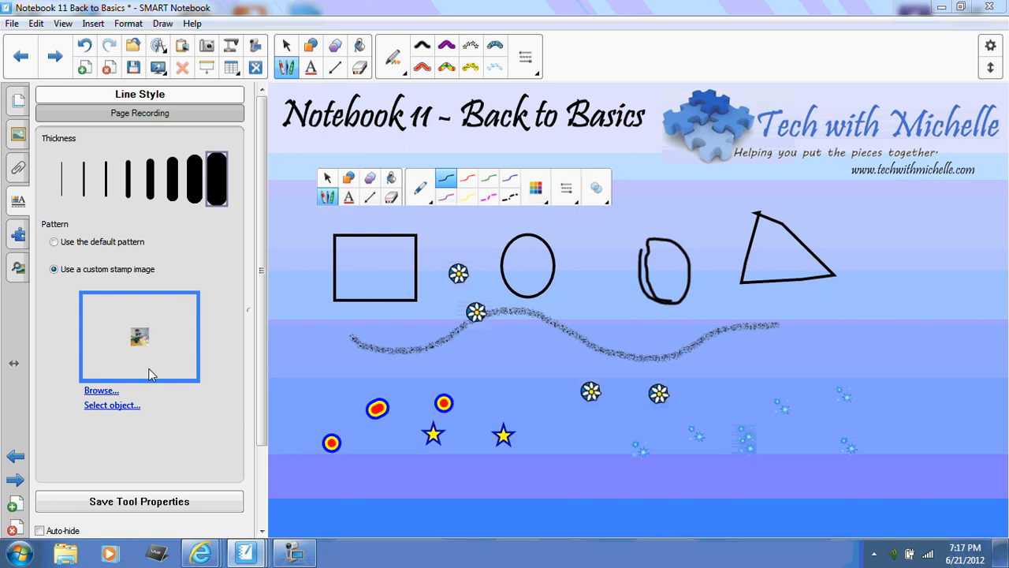
{"action": "left_click", "coordinate": [139, 506]}
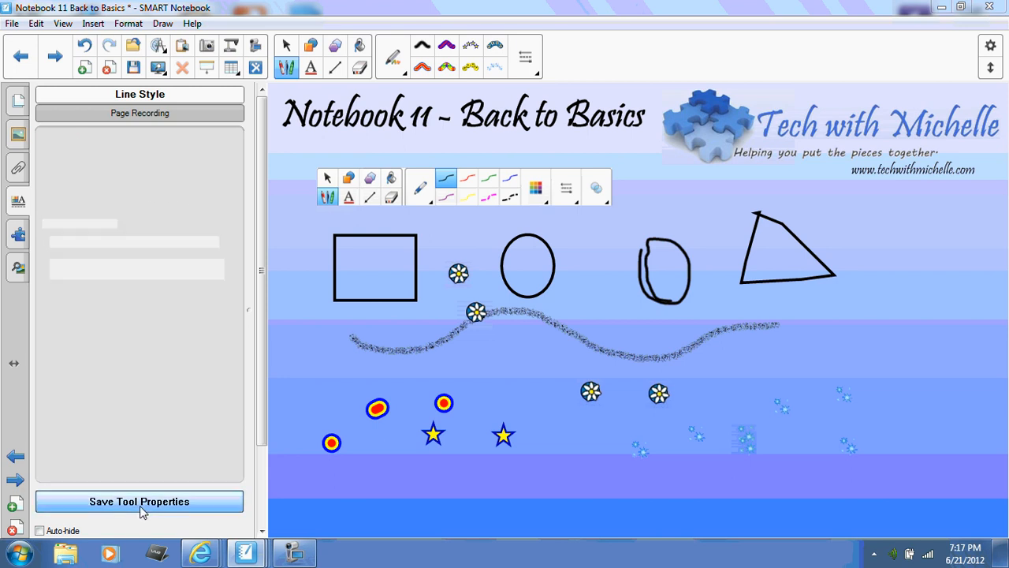
Stamp the children's photo eight times around the shapes, the crayon line and the earlier stamps.
{"action": "left_click", "coordinate": [604, 446]}
{"action": "left_click", "coordinate": [764, 394]}
{"action": "left_click", "coordinate": [837, 304]}
{"action": "left_click", "coordinate": [886, 263]}
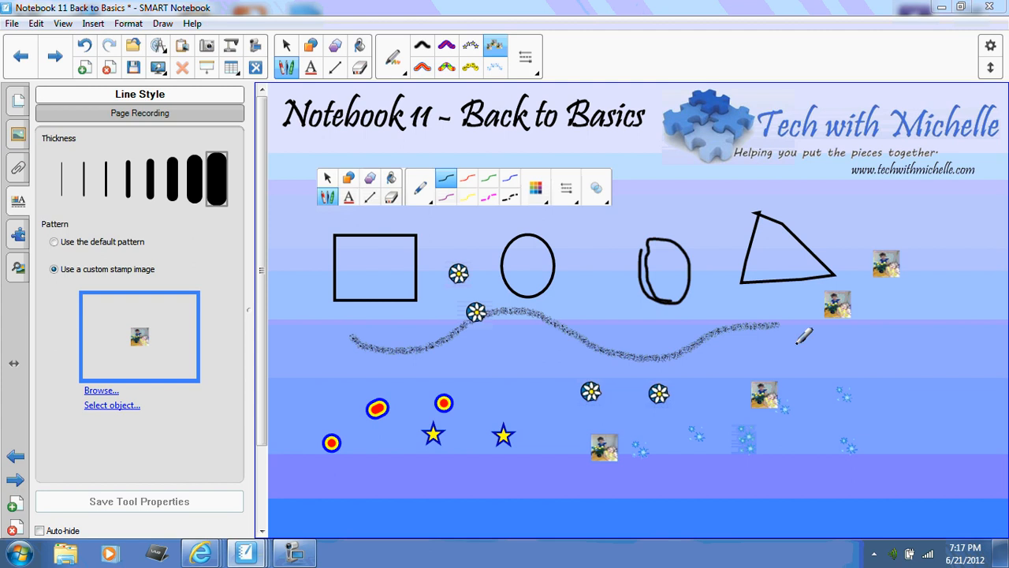
{"action": "left_click", "coordinate": [515, 332]}
{"action": "left_click", "coordinate": [570, 295]}
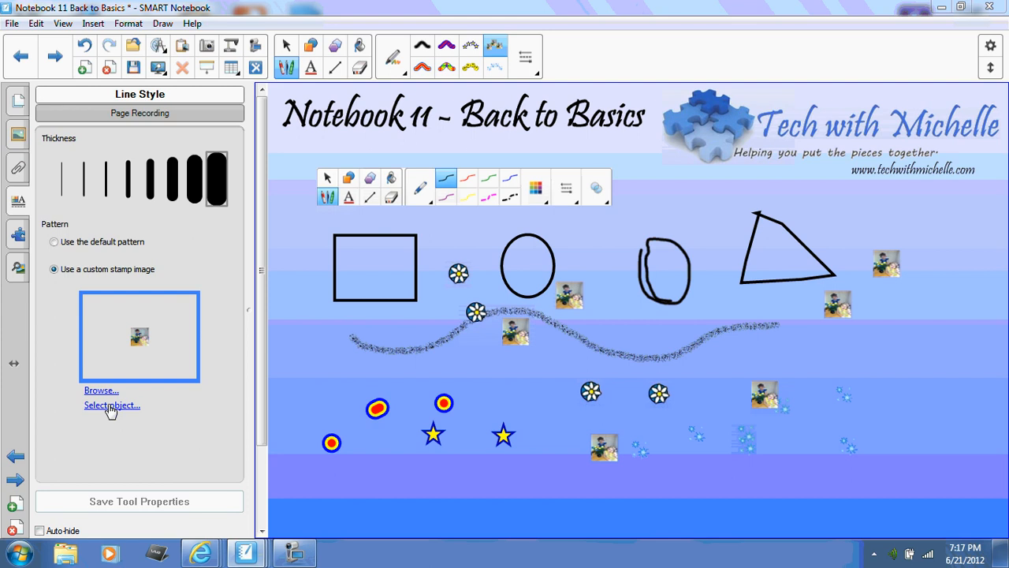
{"action": "left_click", "coordinate": [319, 349]}
{"action": "left_click", "coordinate": [291, 287]}
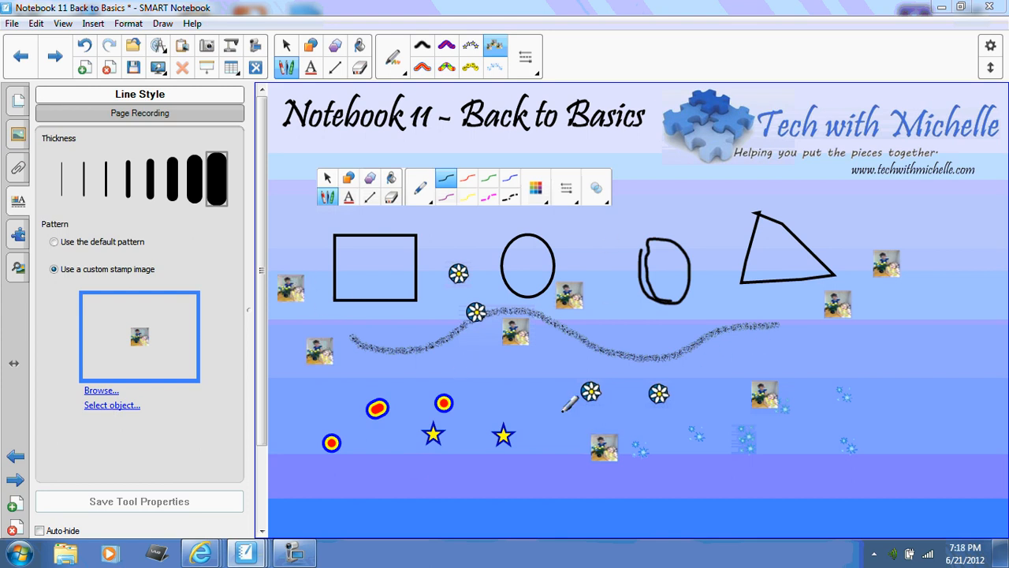
Use the toolbar picture on the page as the custom stamp, save the tool properties, and stamp it across the lower page.
{"action": "left_click", "coordinate": [112, 406]}
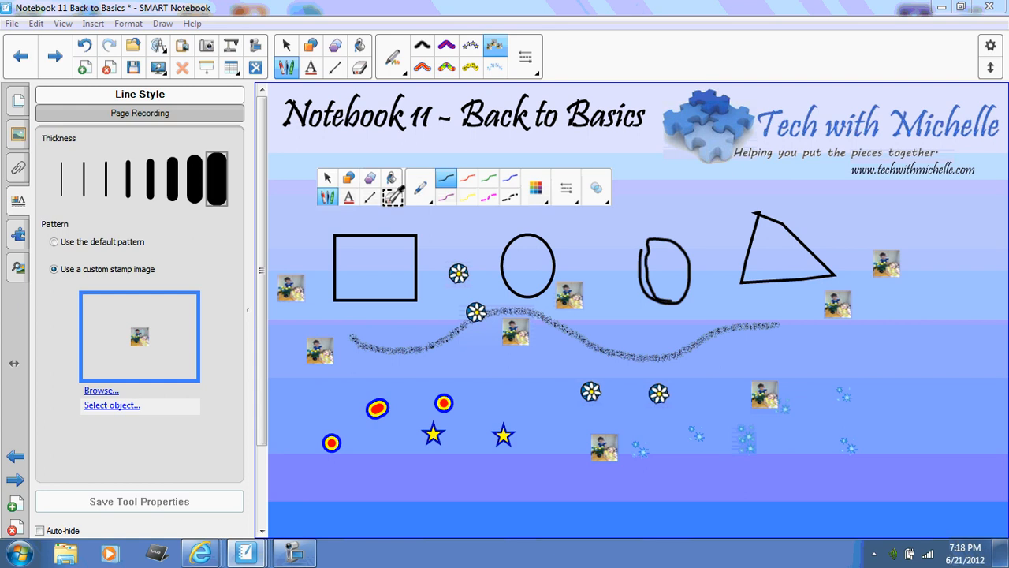
{"action": "left_click", "coordinate": [399, 202]}
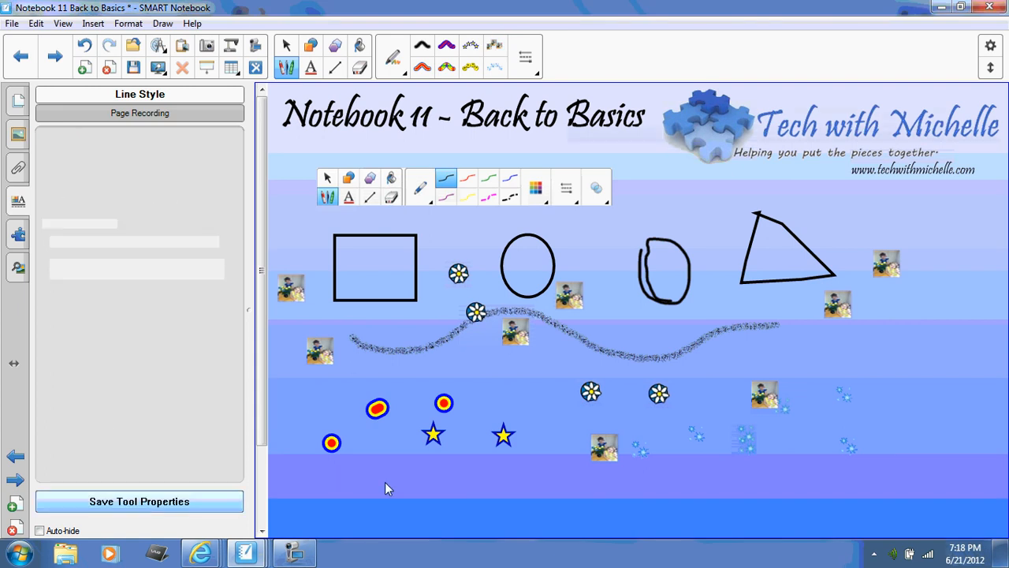
{"action": "mouse_move", "coordinate": [332, 473]}
{"action": "left_mouse_down"}
{"action": "mouse_move", "coordinate": [378, 485]}
{"action": "mouse_move", "coordinate": [608, 481]}
{"action": "left_mouse_up"}
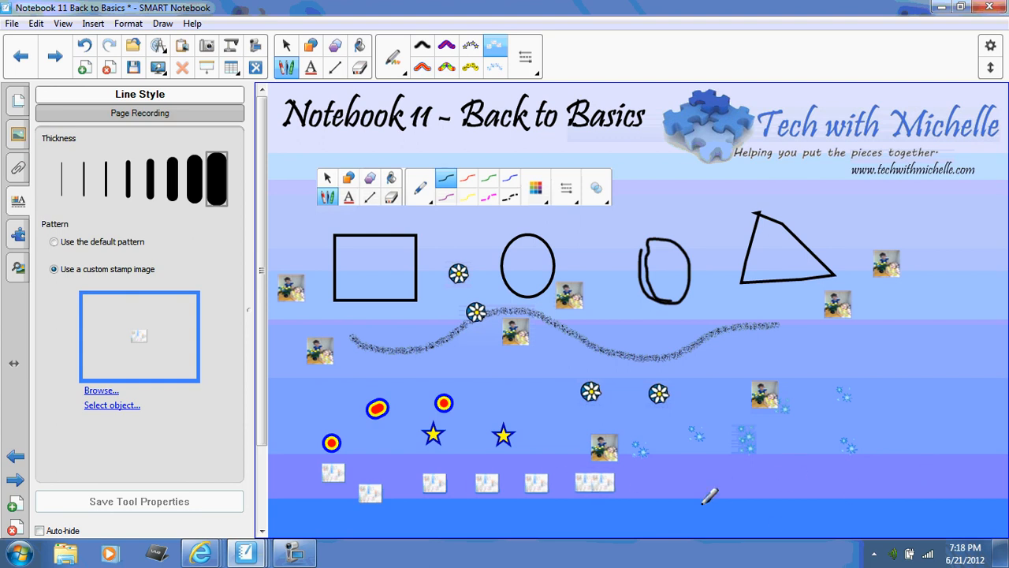
{"action": "left_click_drag", "start_coordinate": [703, 500], "coordinate": [741, 430]}
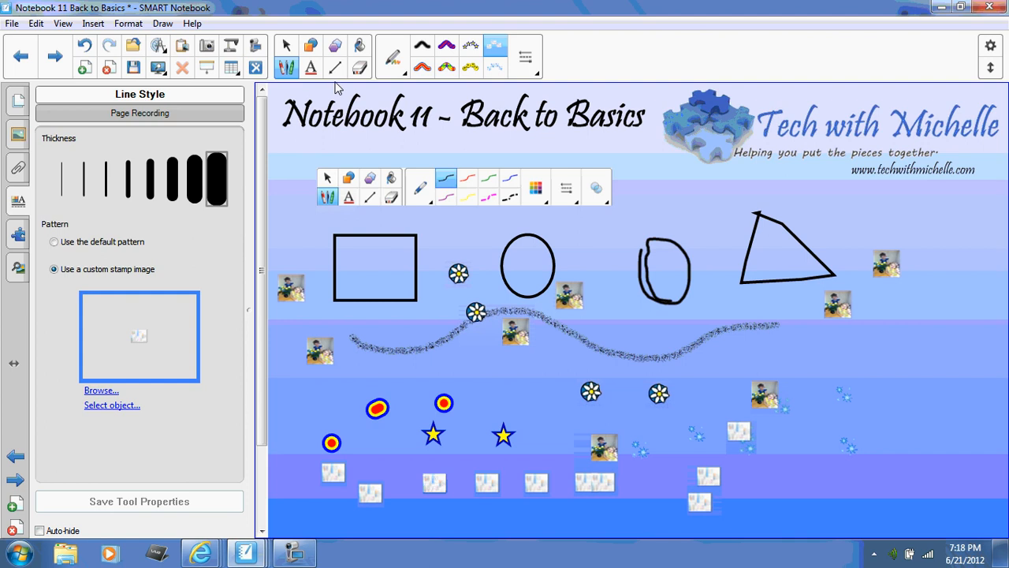
Return to the page thumbnails and the Select tool, and compare the classic Gallery with the Gallery 2.0 Beta.
{"action": "left_click", "coordinate": [17, 102]}
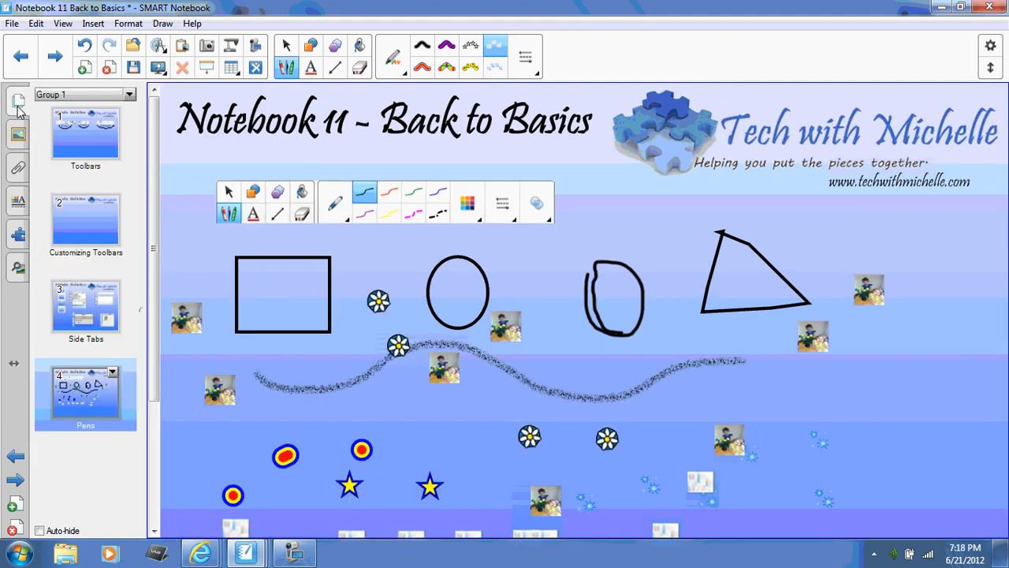
{"action": "left_click", "coordinate": [288, 47]}
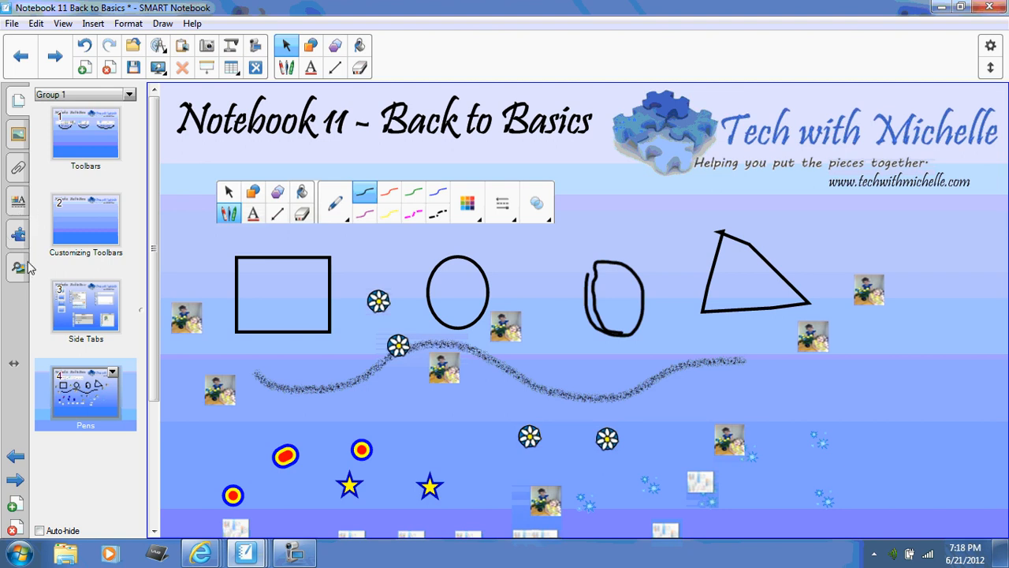
{"action": "left_click", "coordinate": [19, 135]}
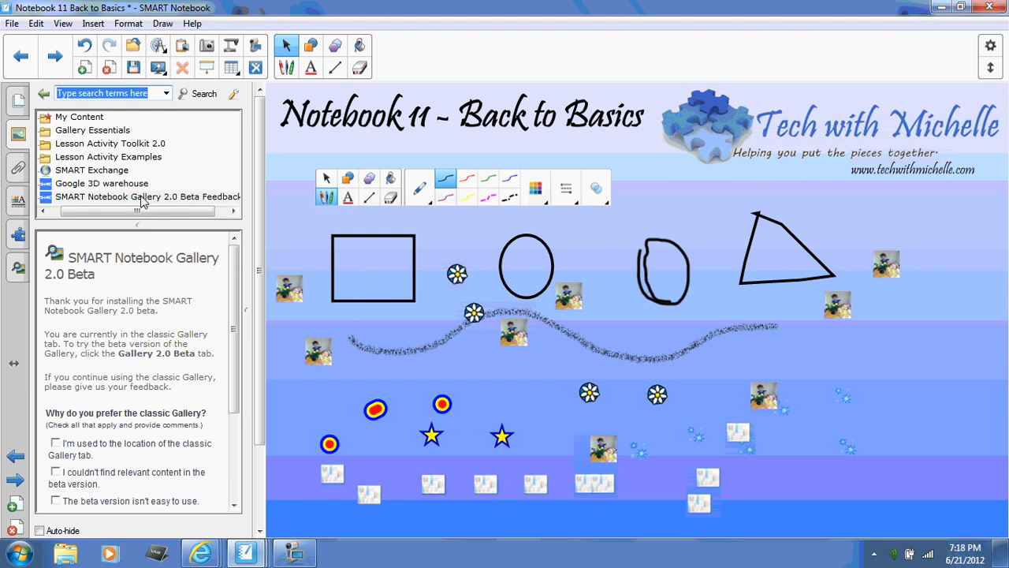
{"action": "left_click", "coordinate": [24, 268]}
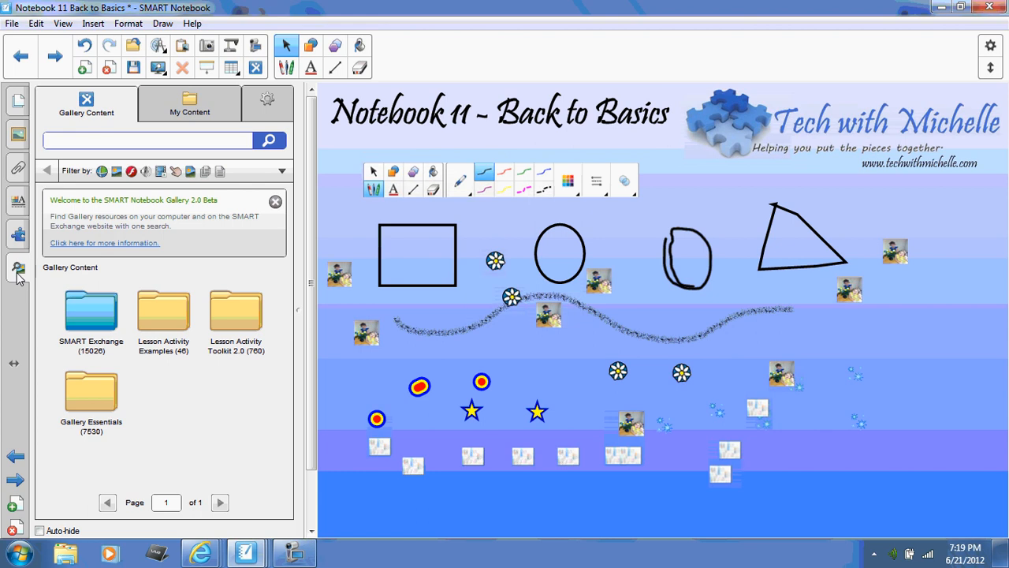
{"action": "left_click", "coordinate": [18, 138]}
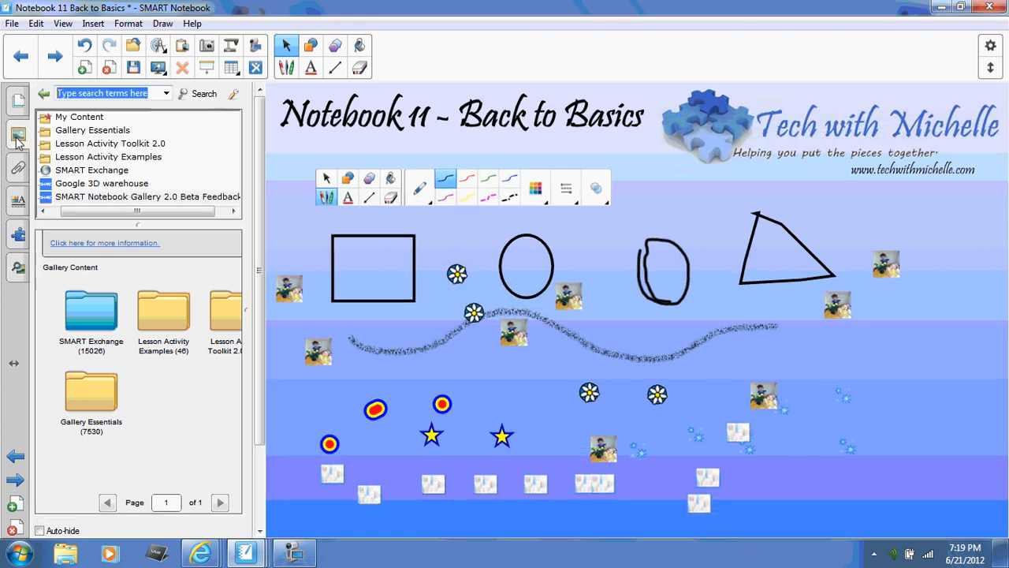